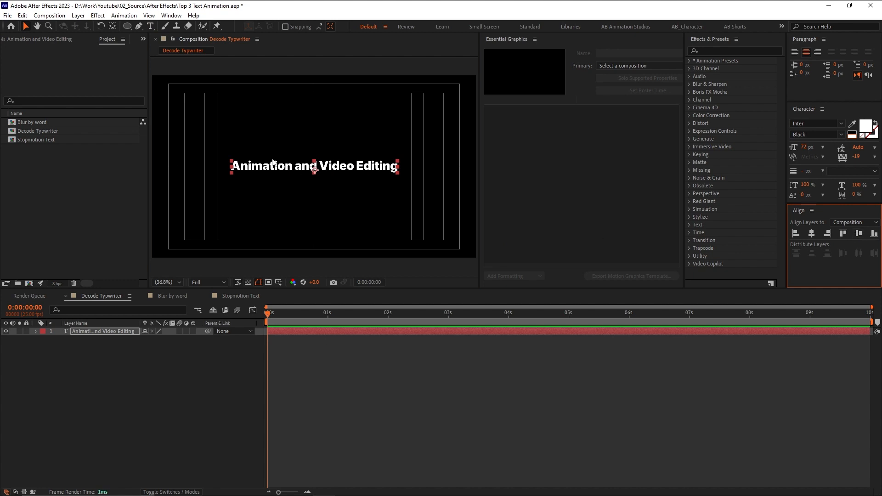
# Step: Find the glitchy text decoder animation preset by searching "decode" and apply it to the "Animation and Video Editing" text layer
pyautogui.click(120, 331)
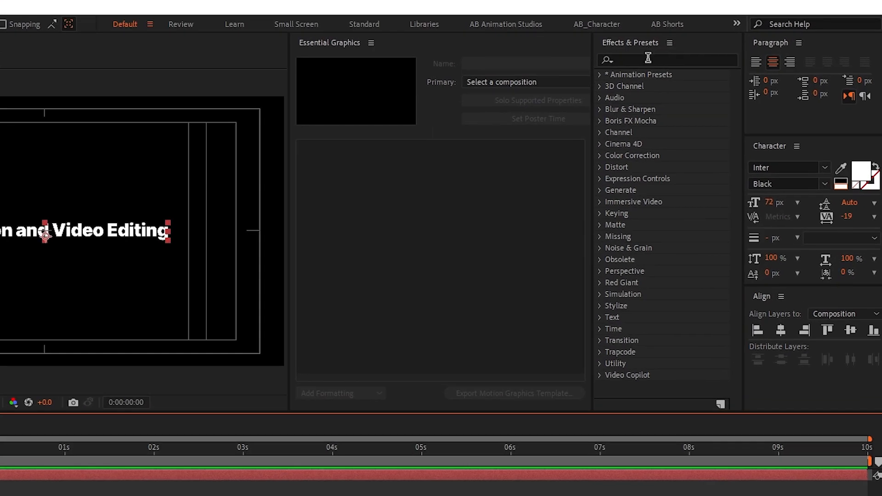
pyautogui.click(648, 59)
pyautogui.write('decode')
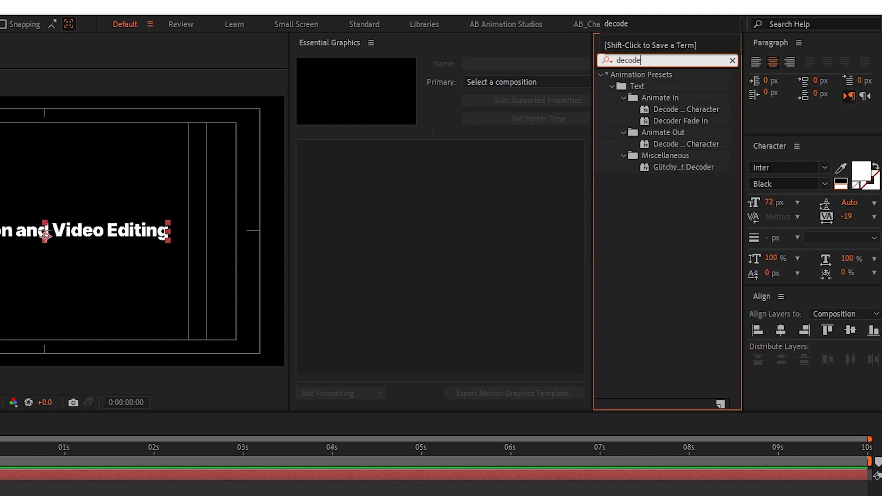
pyautogui.click(674, 166)
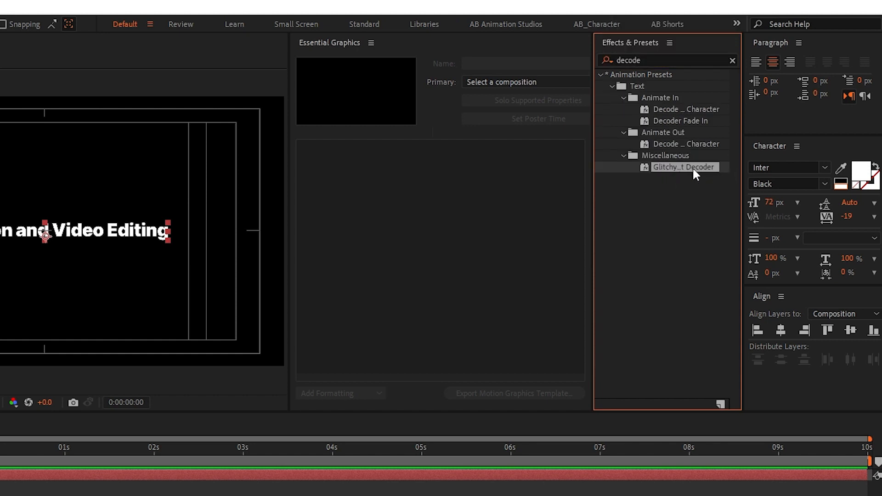
pyautogui.moveTo(692, 166); pyautogui.dragTo(102, 237)
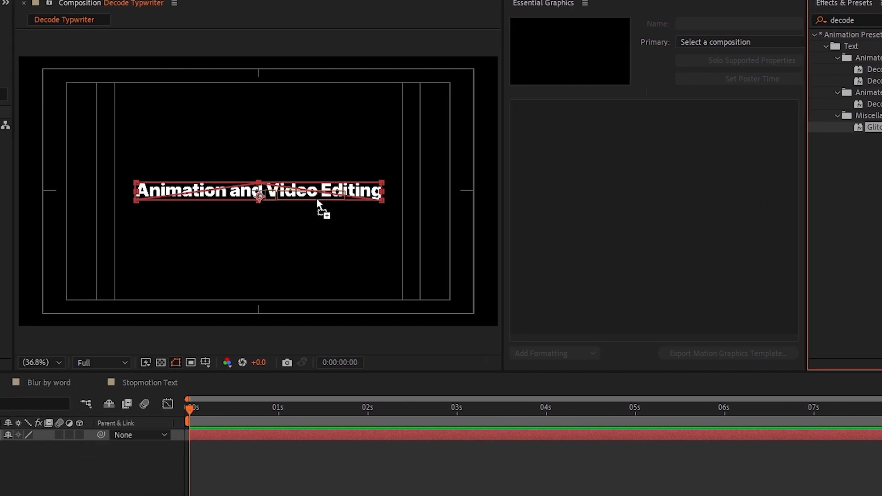
pyautogui.moveTo(317, 201); pyautogui.dragTo(192, 421)
pyautogui.moveTo(246, 382); pyautogui.dragTo(266, 396)
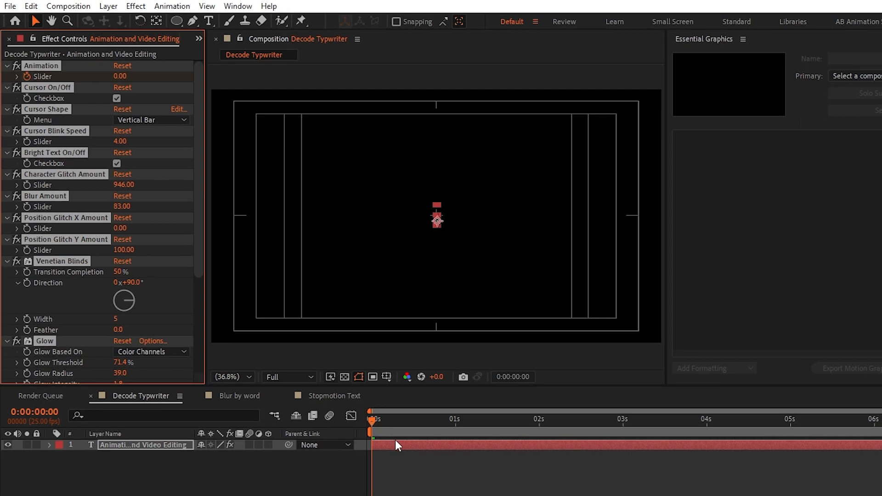
# Step: Preview the decoder animation on the "Animation and Video Editing" text
pyautogui.press('space')
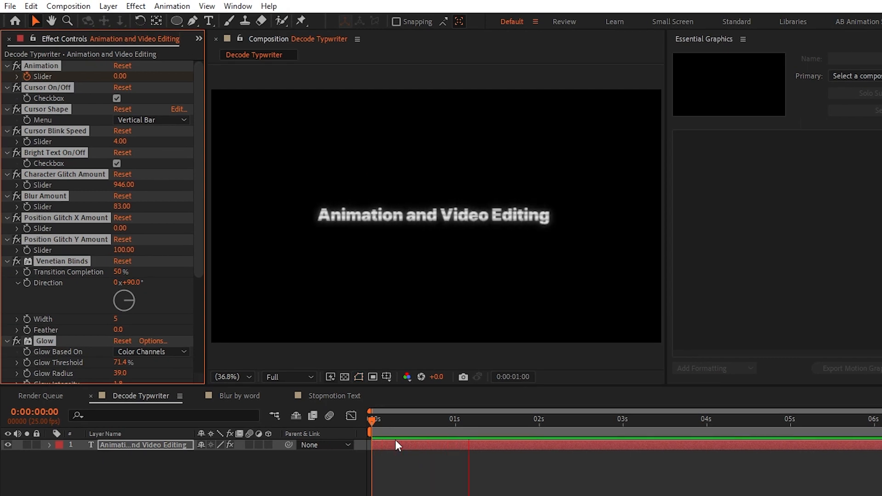
pyautogui.press('space')
pyautogui.press("'")
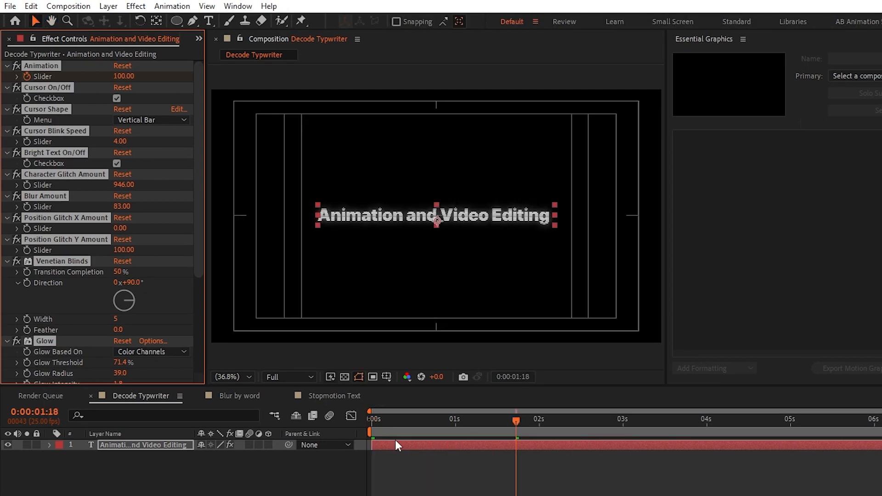
# Step: Set the Venetian Blinds effect's Transition Completion to 9% on the text layer
pyautogui.press('.')
pyautogui.press('.')
pyautogui.press('.')
pyautogui.press('.')
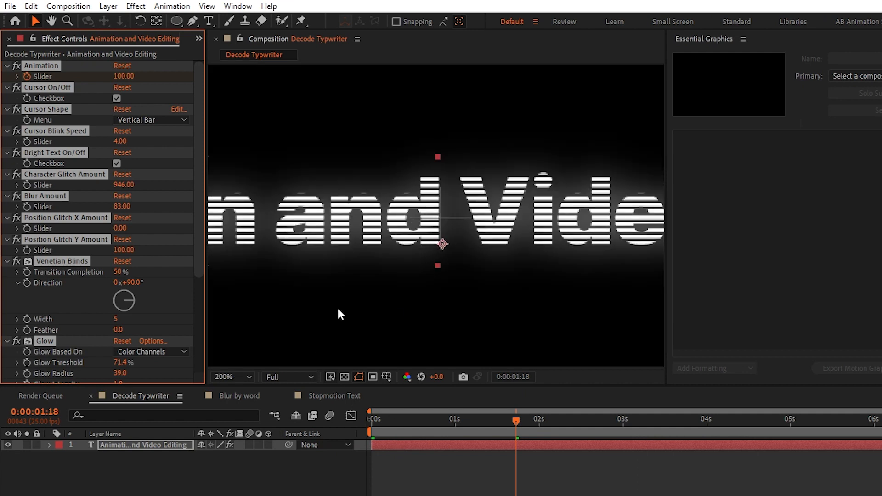
pyautogui.click(140, 486)
pyautogui.click(72, 263)
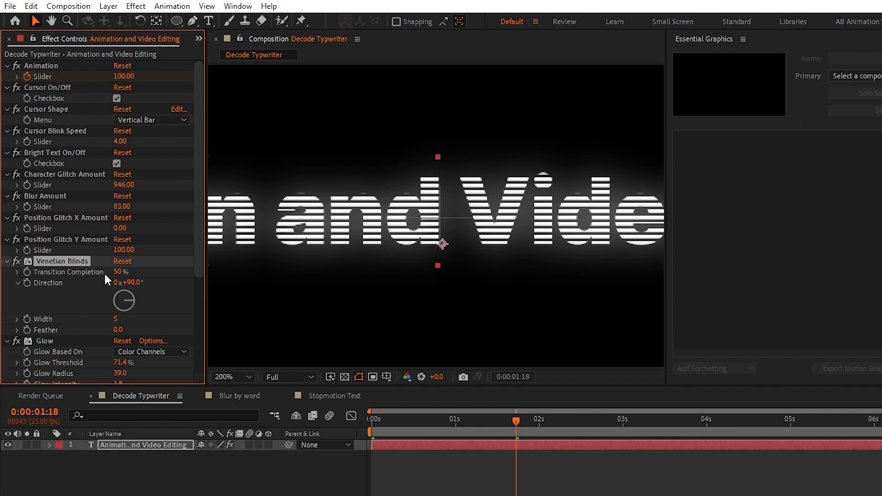
pyautogui.moveTo(125, 274); pyautogui.dragTo(89, 273)
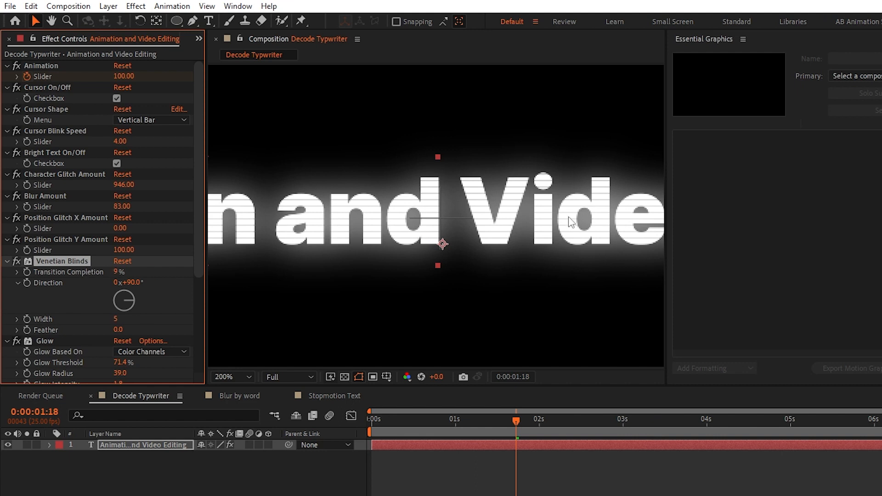
# Step: Play the decoder animation from the start of the timeline and look through the text layer's effect settings
pyautogui.press(',')
pyautogui.press(',')
pyautogui.click(488, 460)
pyautogui.press('Home')
pyautogui.press('space')
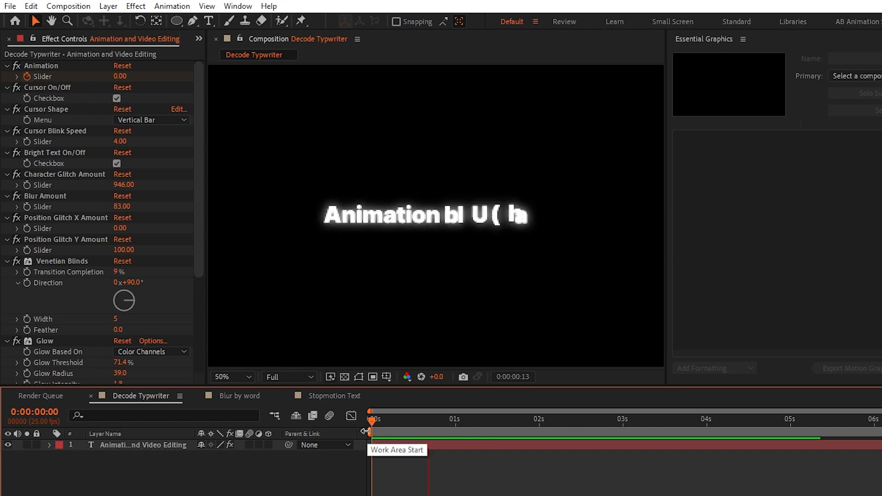
pyautogui.press('space')
pyautogui.press("'")
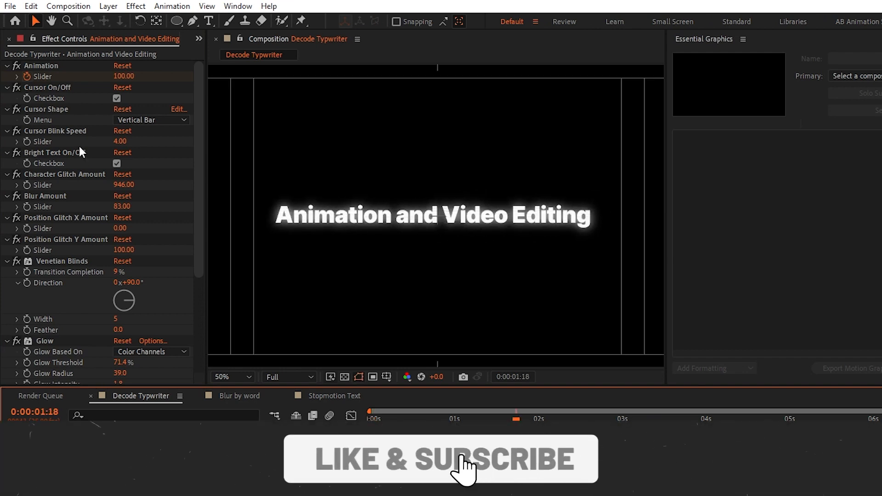
pyautogui.scroll(-5, 79, 148)
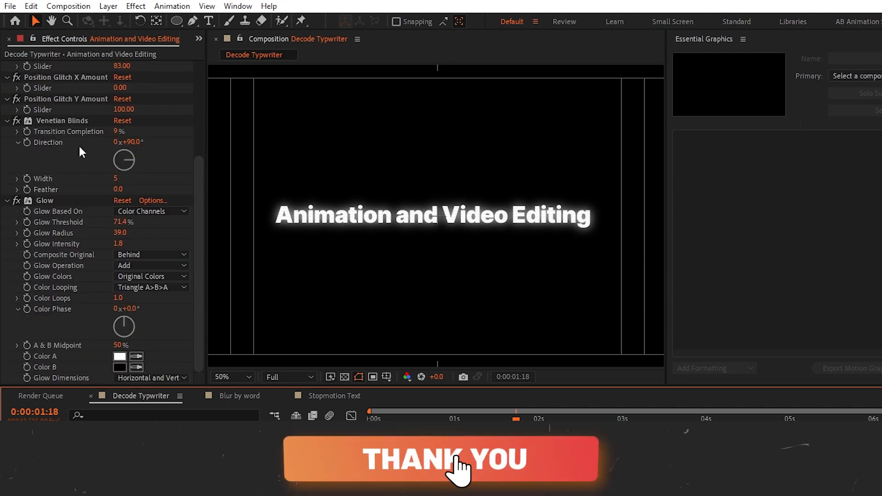
pyautogui.scroll(3, 79, 146)
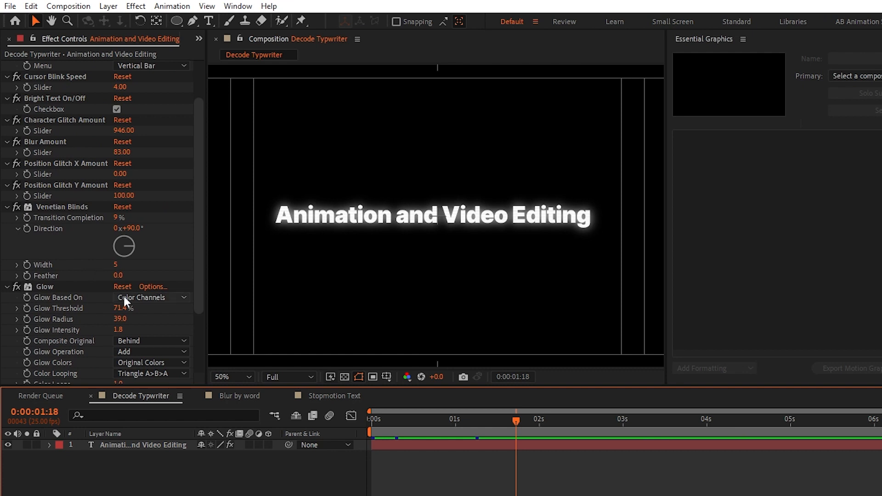
# Step: Add the text "After Effects" in the Blur by word composition and move it to the centre of the frame
pyautogui.click(240, 396)
pyautogui.click(209, 21)
pyautogui.click(388, 224)
pyautogui.write('After Effects')
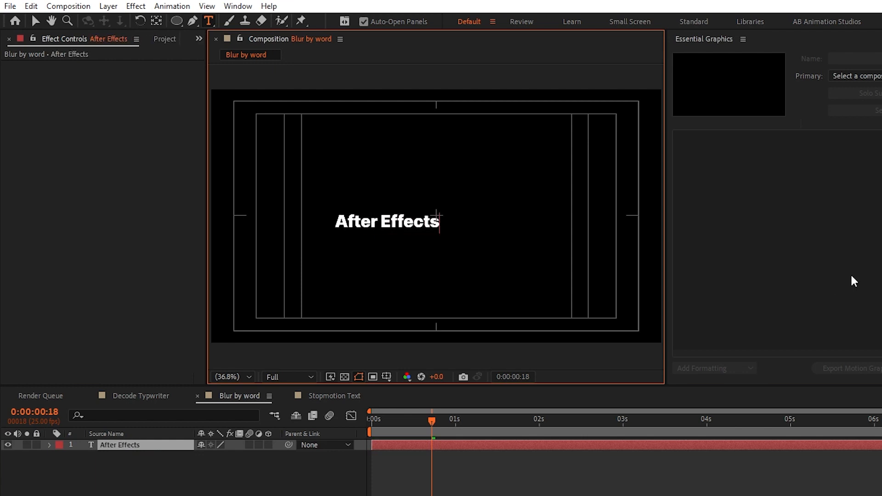
pyautogui.click(35, 21)
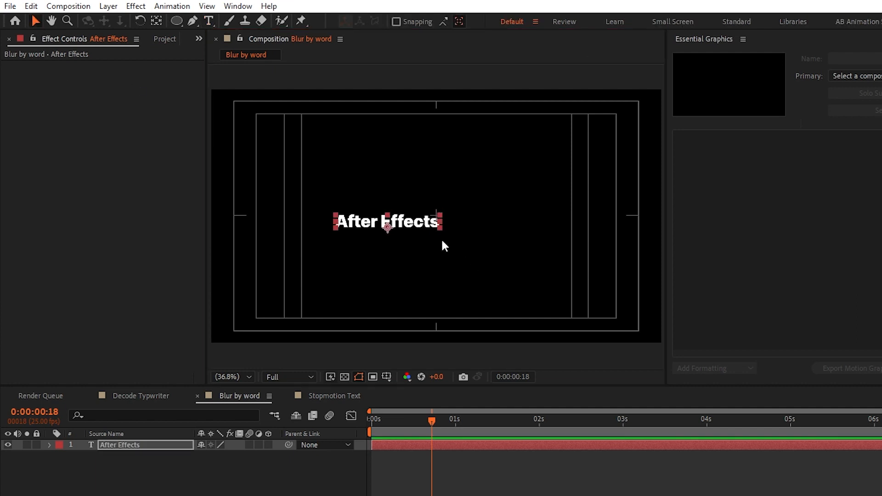
pyautogui.moveTo(357, 224); pyautogui.dragTo(407, 219)
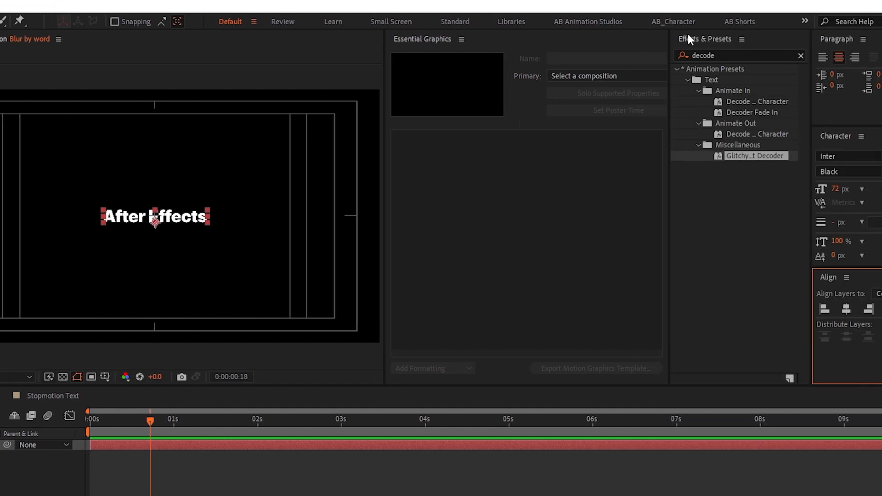
# Step: Find the Blur By Word preset by searching "blur" and apply it to the "After Effects" text at time 0:00:00:00
pyautogui.click(801, 56)
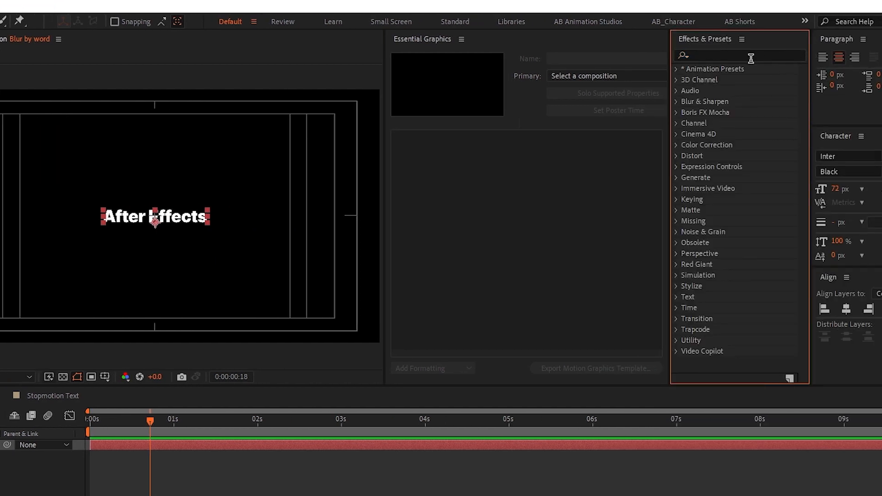
pyautogui.click(751, 55)
pyautogui.write('blur')
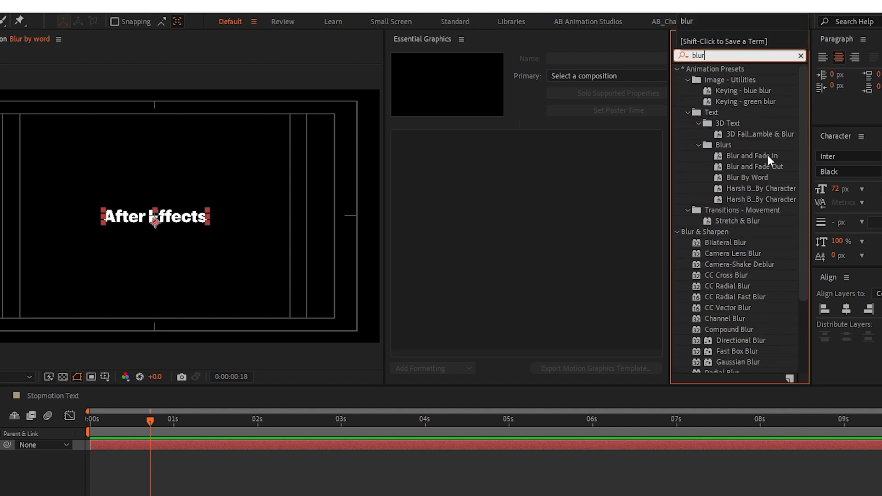
pyautogui.scroll(-1, 768, 155)
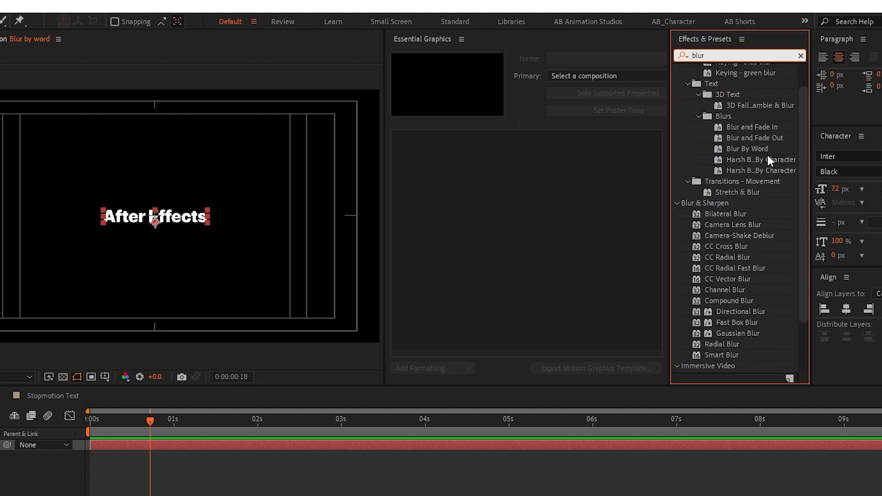
pyautogui.scroll(1, 767, 156)
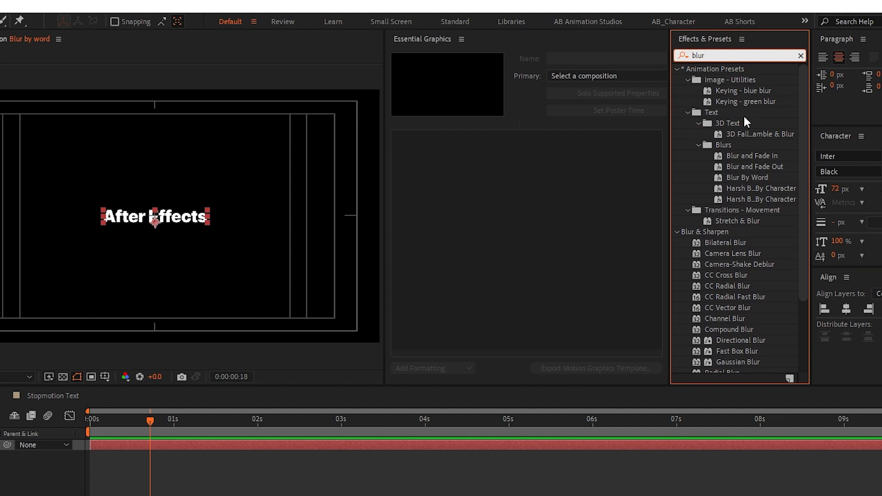
pyautogui.click(746, 134)
pyautogui.click(735, 179)
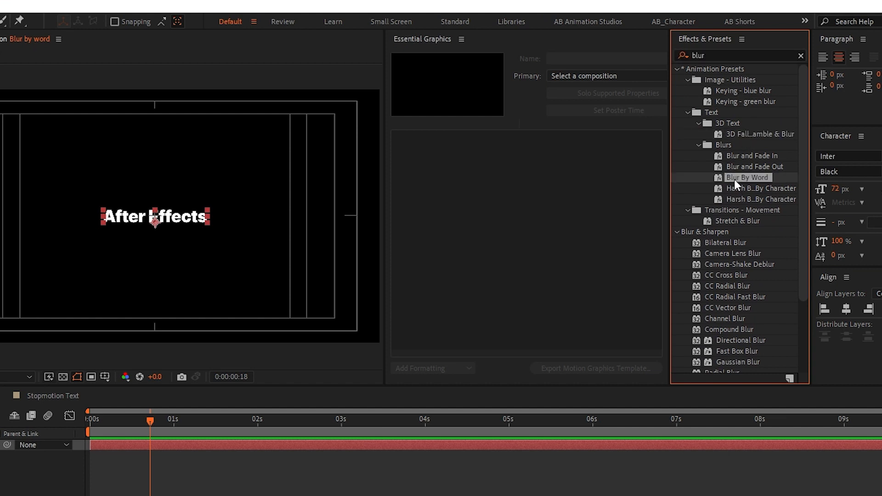
pyautogui.moveTo(762, 177); pyautogui.dragTo(129, 442)
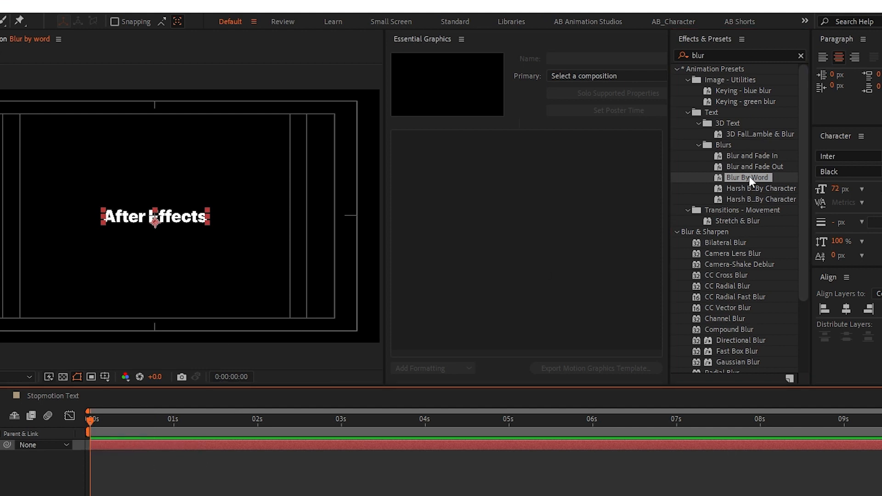
pyautogui.moveTo(749, 177); pyautogui.dragTo(167, 216)
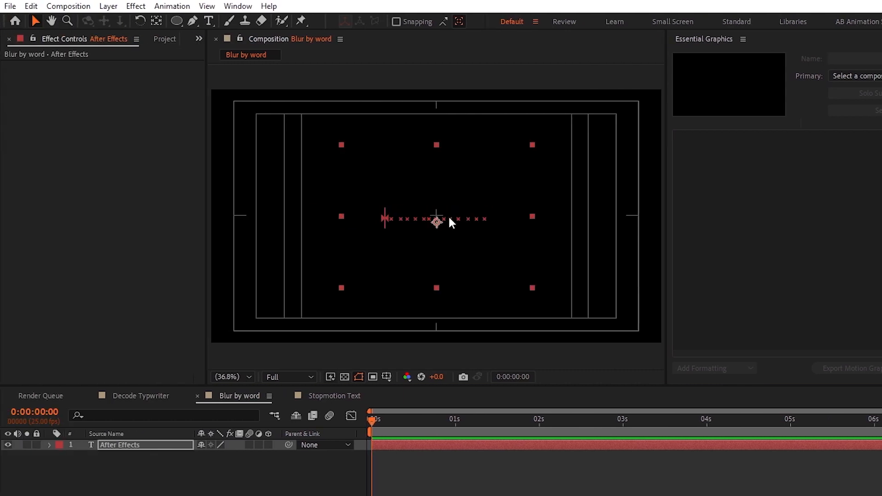
# Step: Preview the word blur animation and reveal the keyframed properties of the "After Effects" layer
pyautogui.press('space')
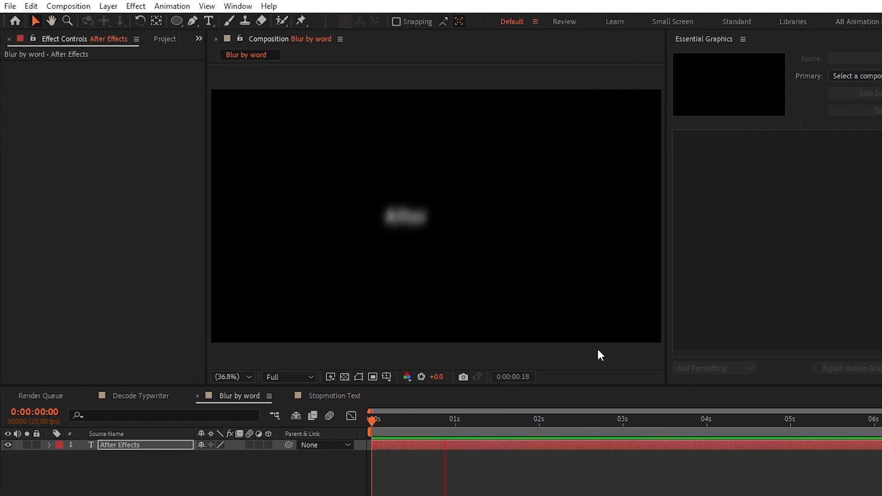
pyautogui.press('space')
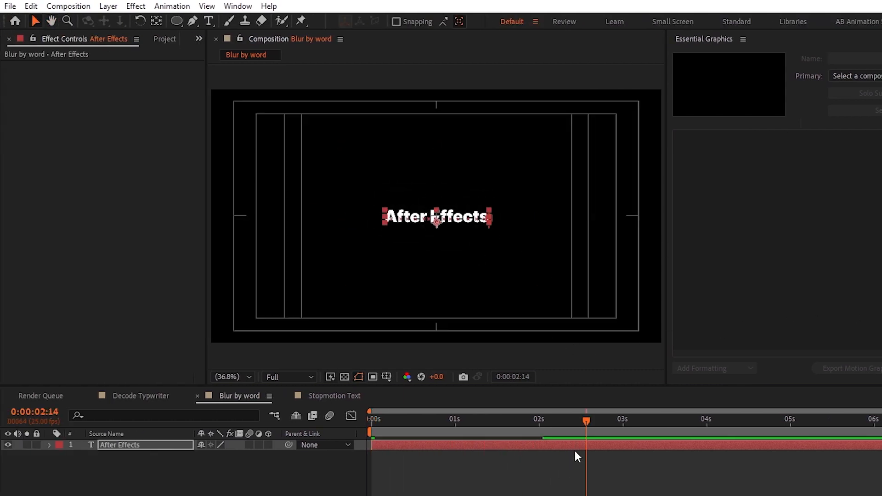
pyautogui.click(577, 446)
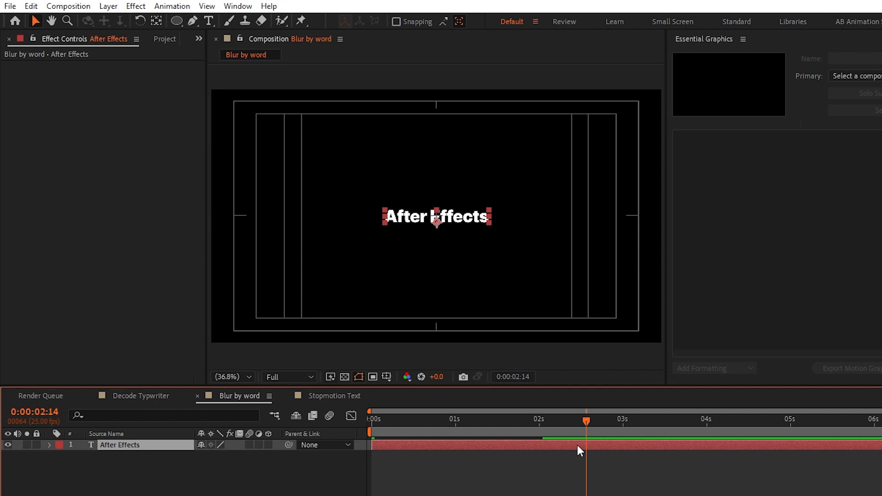
pyautogui.press('u')
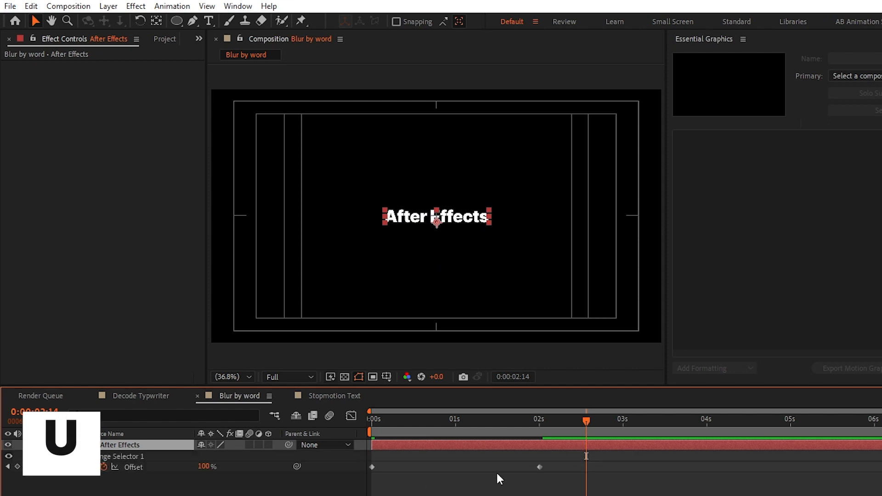
# Step: Try shortening the blur animation by moving the second Offset keyframe earlier, and undo the move
pyautogui.doubleClick(540, 467)
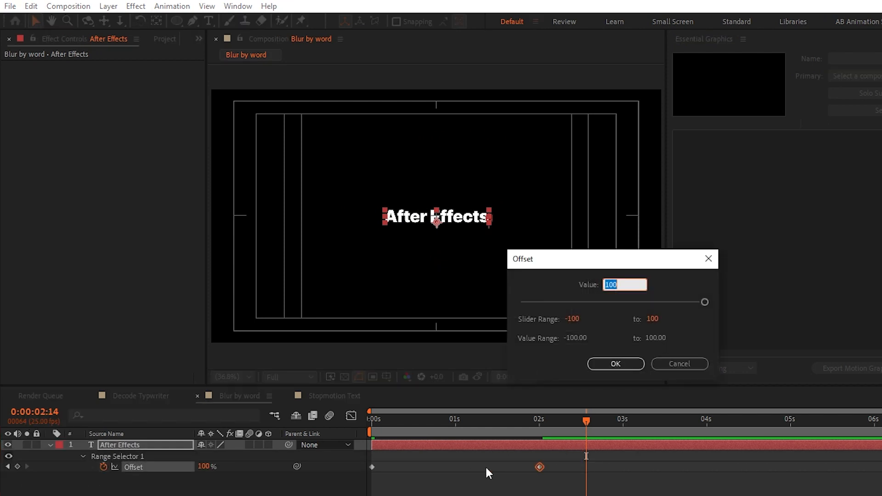
pyautogui.click(678, 364)
pyautogui.moveTo(540, 468); pyautogui.dragTo(490, 466)
pyautogui.hotkey('ctrl', 'z')
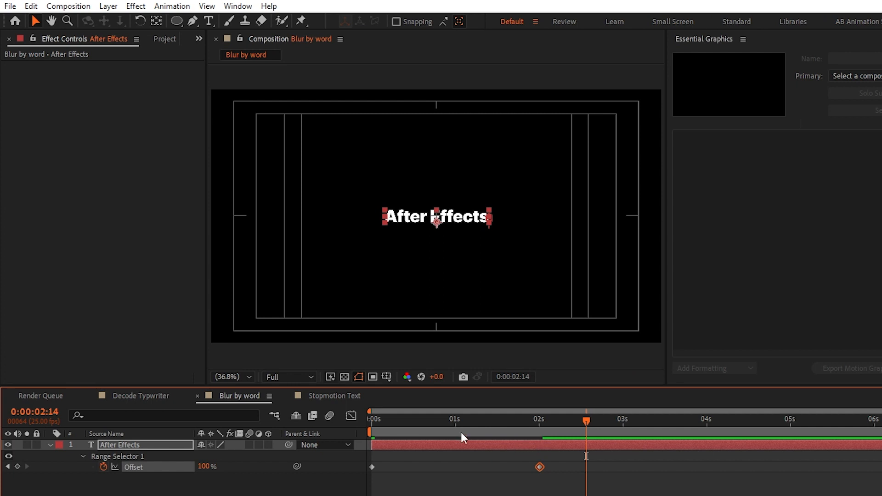
# Step: Add the text "Premiere Pro" at the centre of the Stopmotion Text composition
pyautogui.click(348, 398)
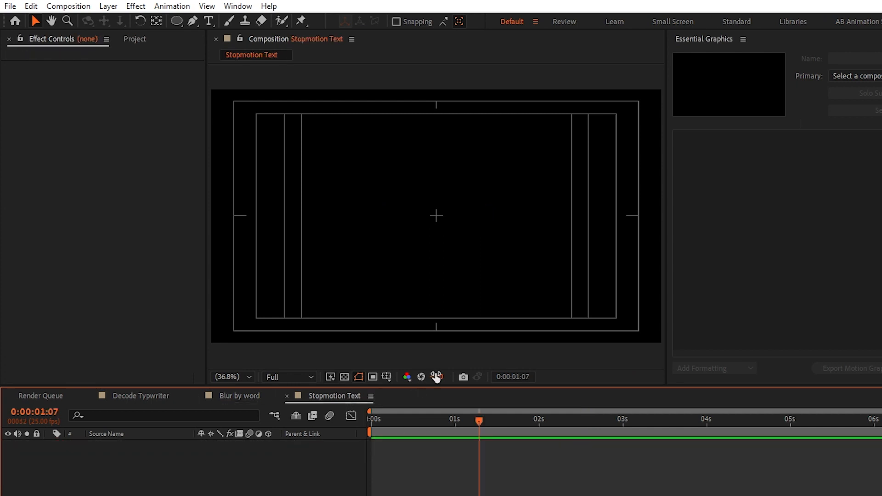
pyautogui.click(208, 21)
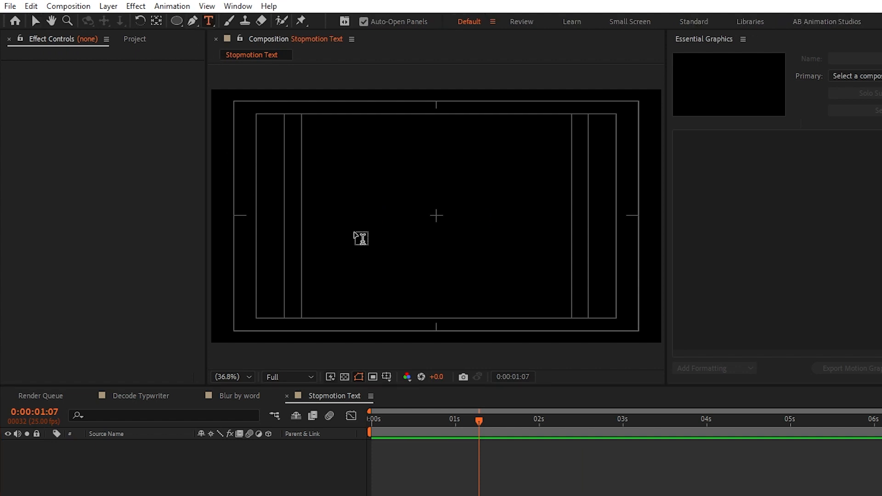
pyautogui.click(409, 224)
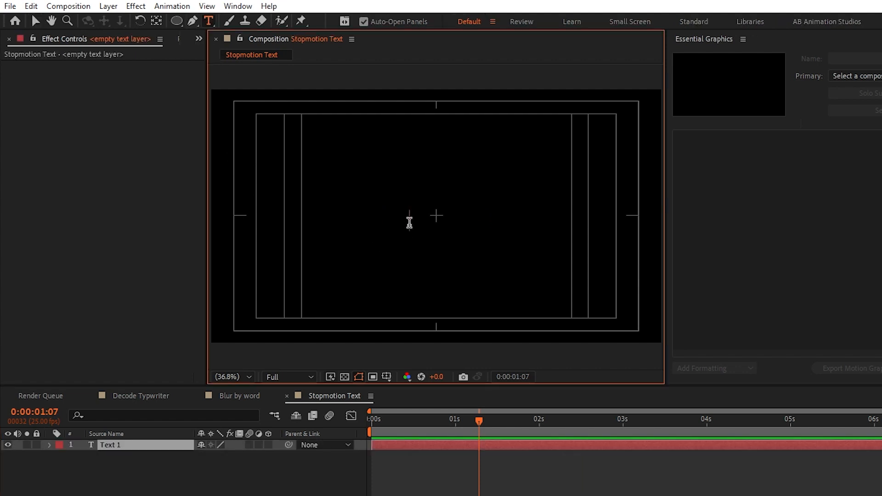
pyautogui.write('Pre')
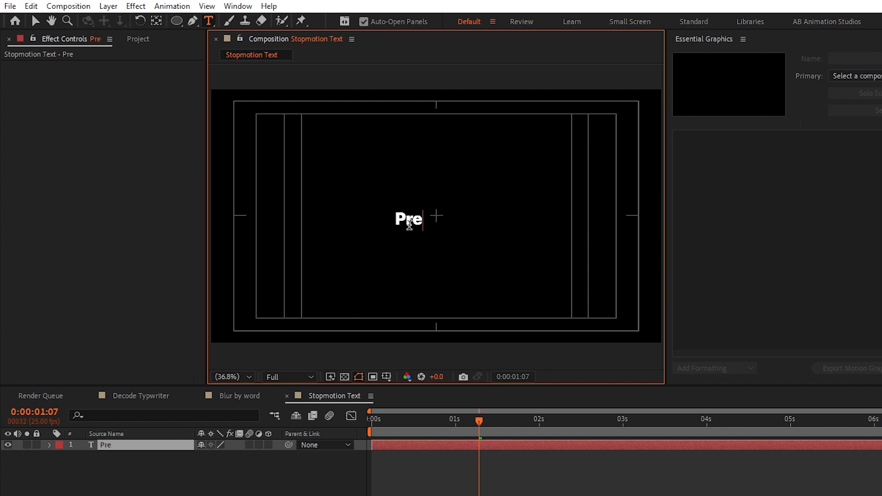
pyautogui.write('miere Pro')
pyautogui.press('Escape')
pyautogui.press('v')
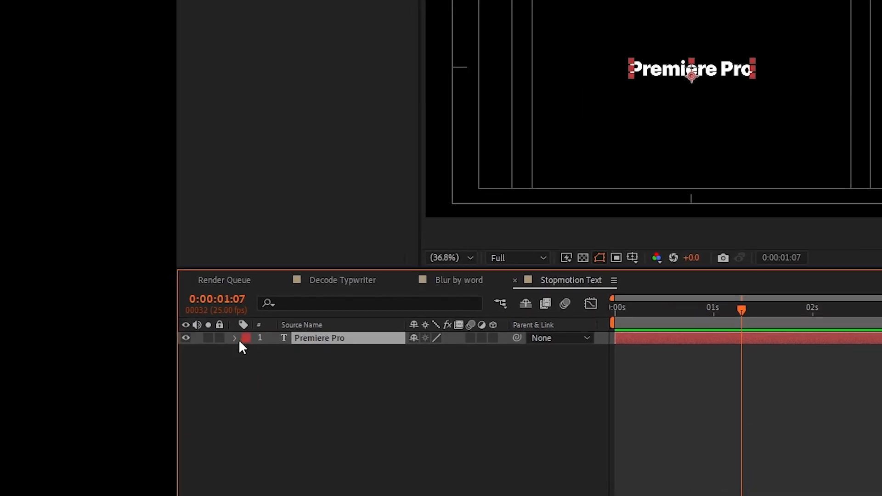
# Step: Add a Position text animator to the "Premiere Pro" layer
pyautogui.click(49, 445)
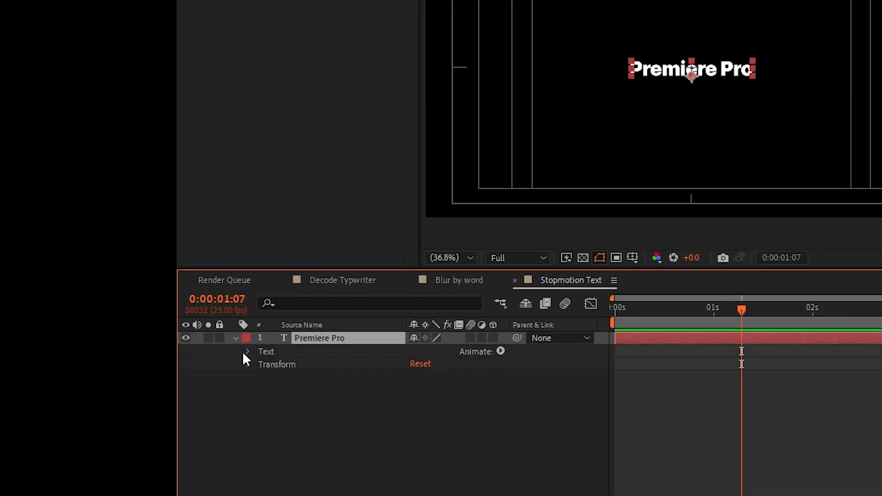
pyautogui.click(272, 352)
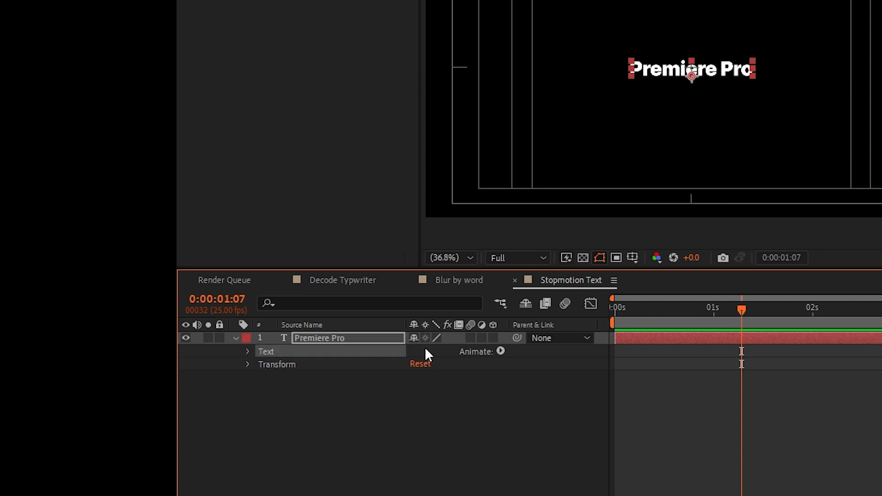
pyautogui.click(502, 352)
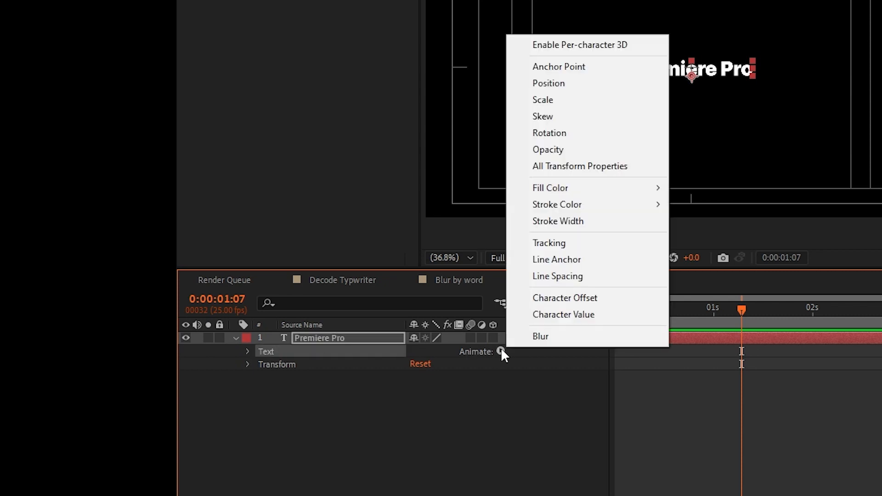
pyautogui.click(569, 84)
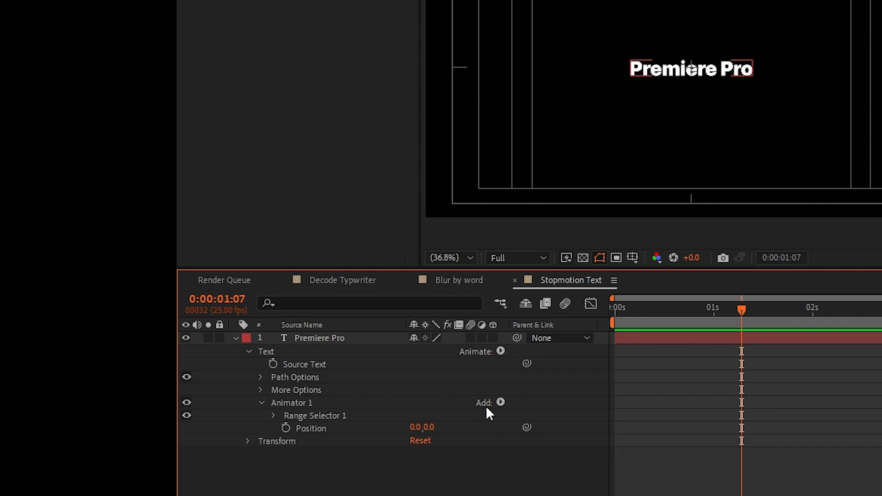
# Step: Add a Wiggly selector to Animator 1 of the "Premiere Pro" layer and reveal its properties
pyautogui.click(501, 402)
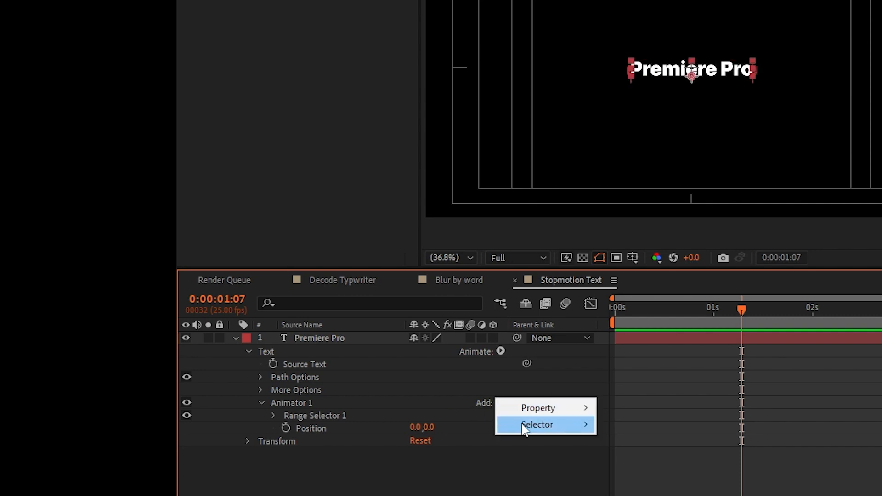
pyautogui.moveTo(535, 429)
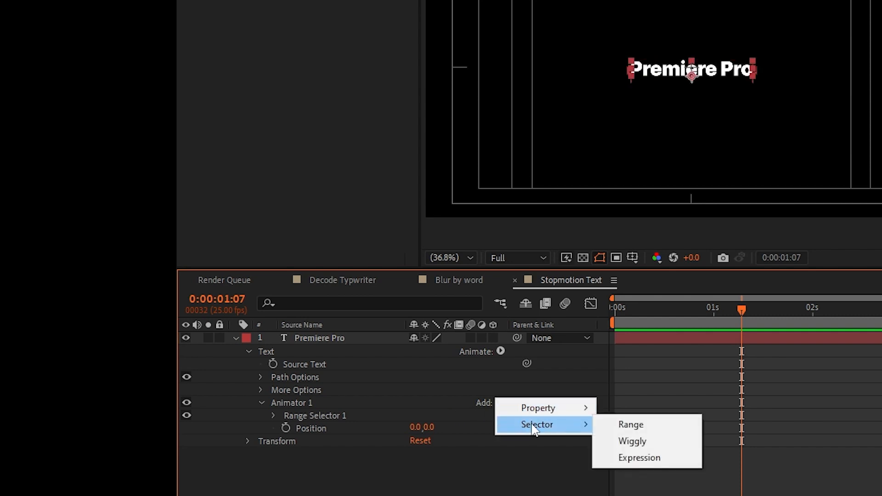
pyautogui.click(632, 443)
pyautogui.click(272, 428)
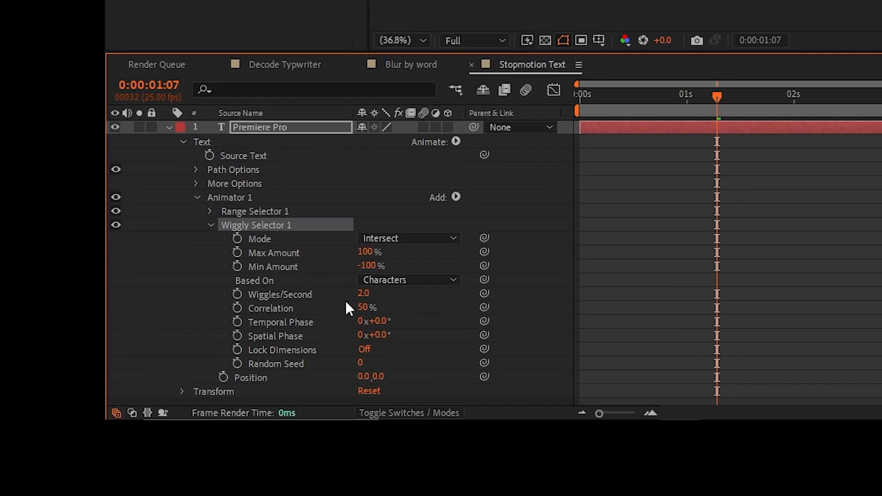
# Step: Set the Wiggly Selector's Wiggles/Second to 0 and its Correlation to 0%
pyautogui.click(188, 407)
pyautogui.write('0')
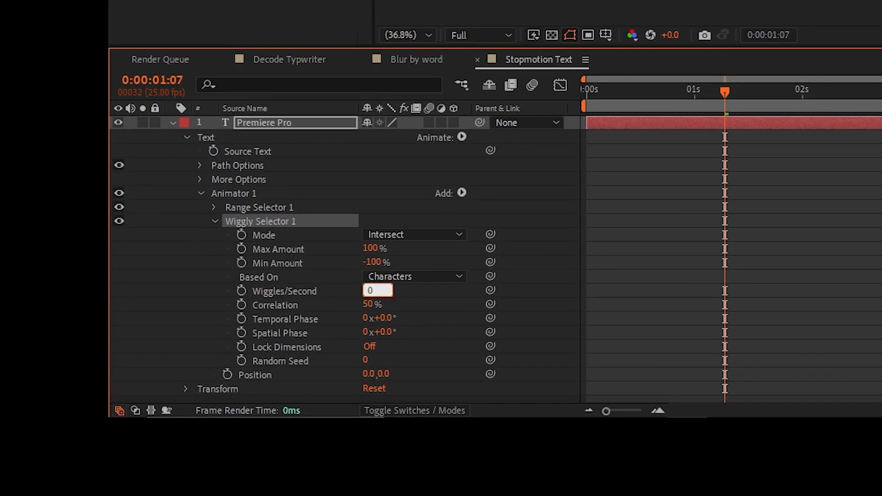
pyautogui.click(363, 305)
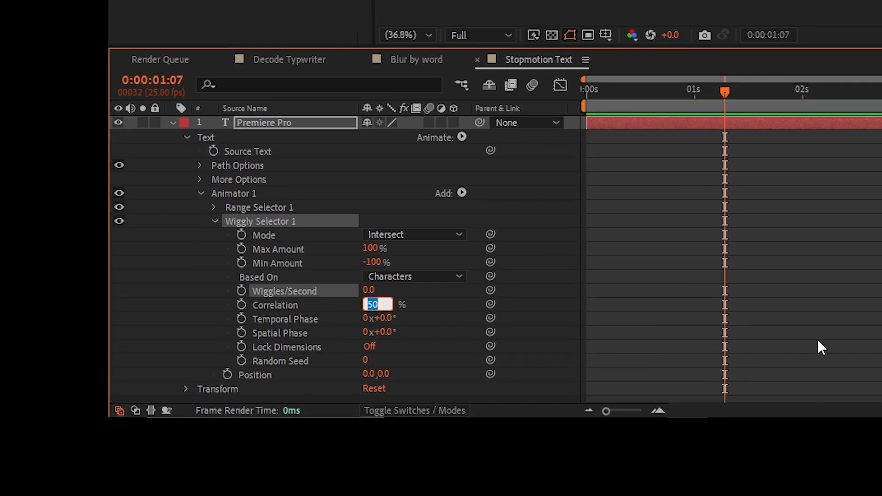
pyautogui.write('0')
pyautogui.click(433, 366)
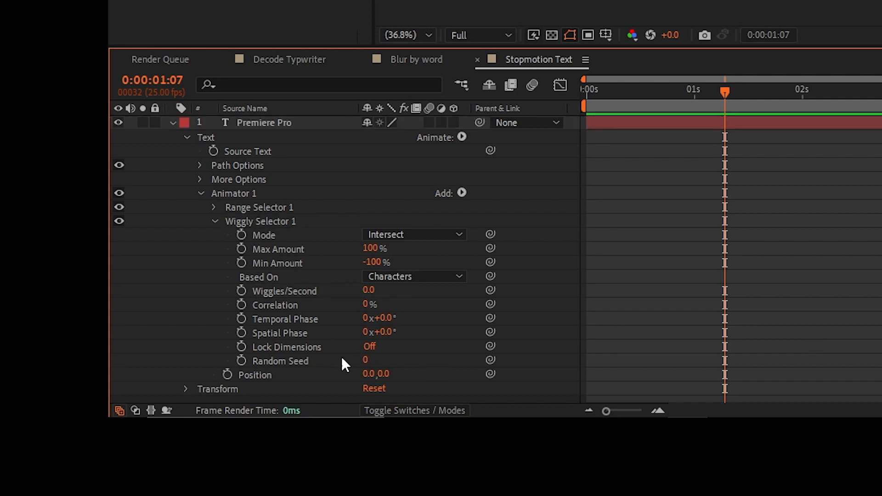
# Step: Set the Position of Animator 1 to 2.0, 4.0
pyautogui.click(368, 375)
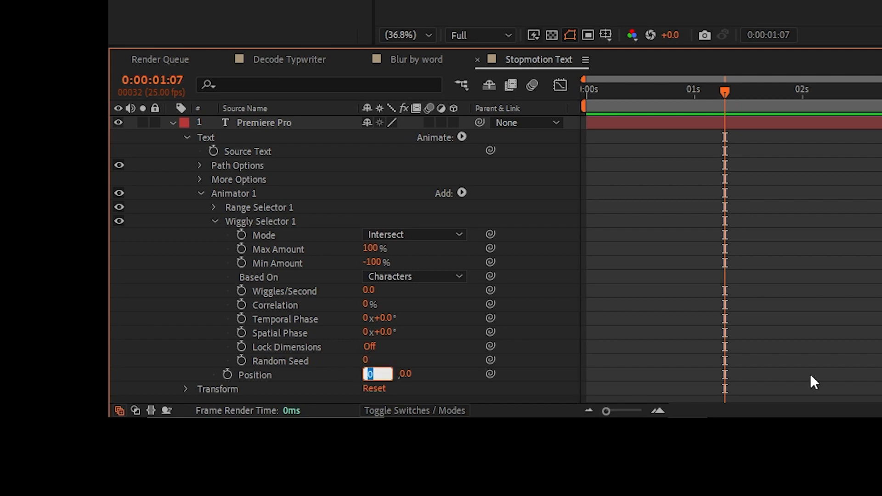
pyautogui.write('2')
pyautogui.press('Tab')
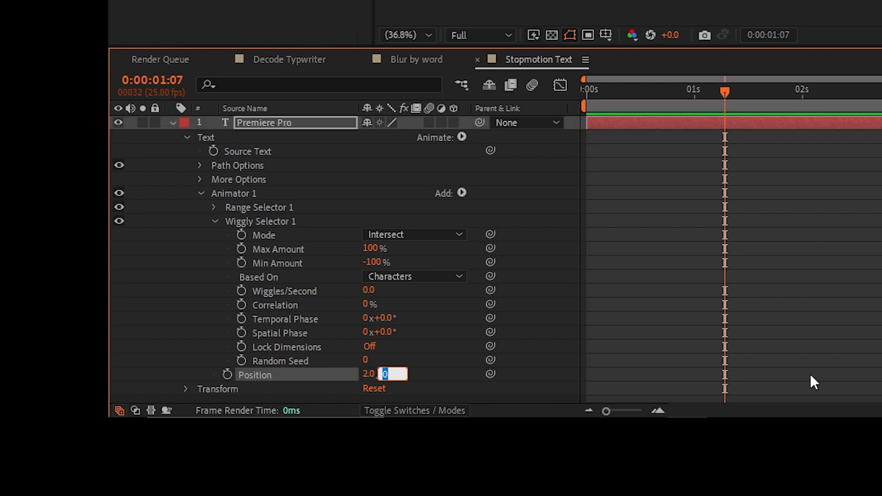
pyautogui.write('4')
pyautogui.click(826, 226)
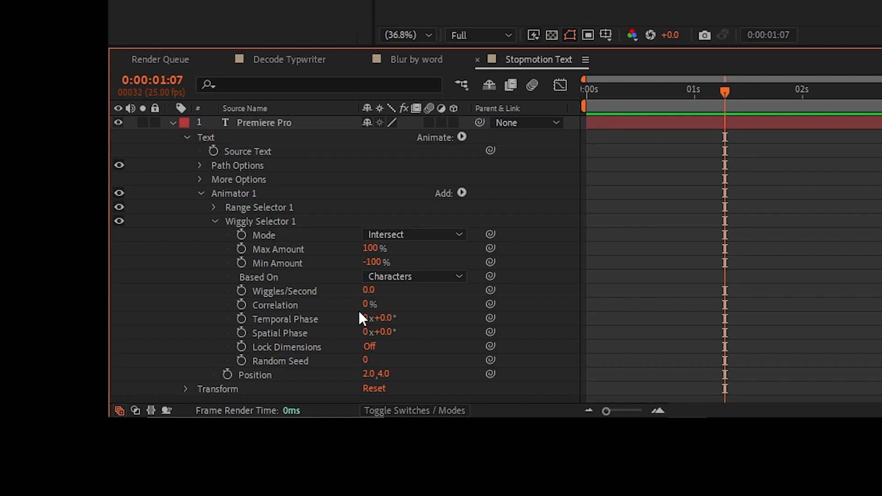
# Step: Add a two-line expression to the Wiggly Selector's Random Seed: posterizeTime(3) followed by random(1000)
pyautogui.keyDown('alt'); pyautogui.click(243, 361); pyautogui.keyUp('alt')
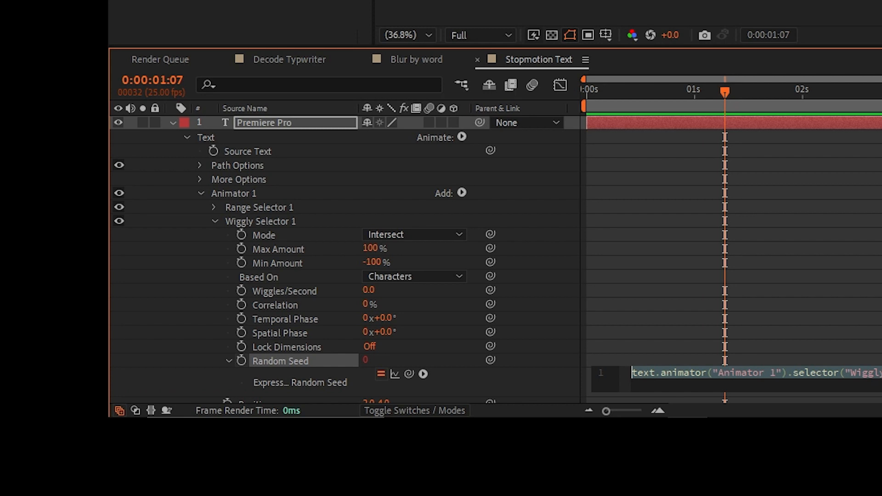
pyautogui.write('poster')
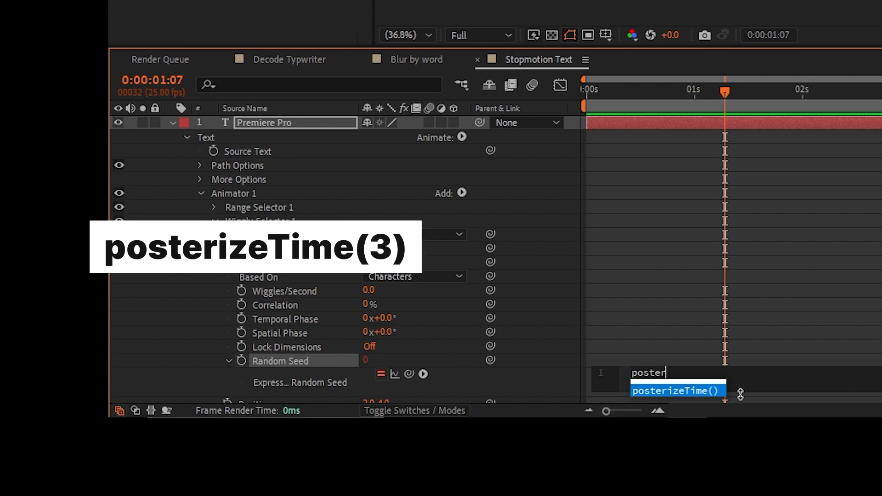
pyautogui.click(695, 390)
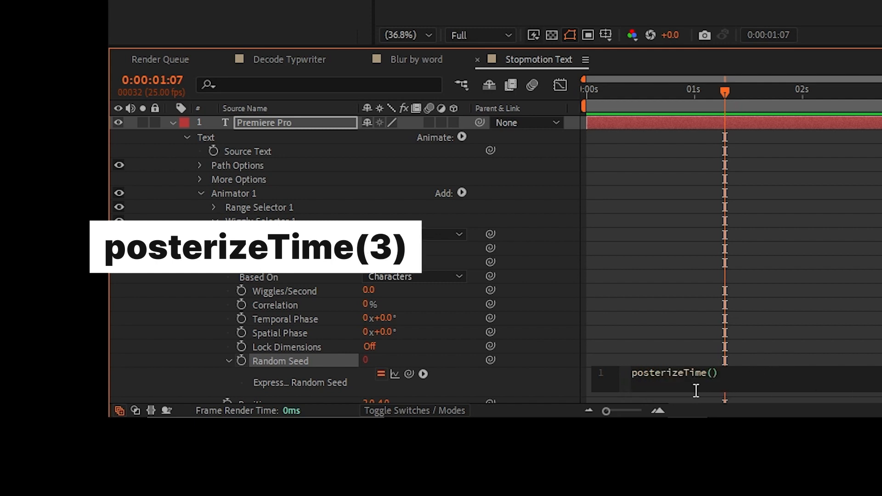
pyautogui.write('3')
pyautogui.press('Right')
pyautogui.press('Return')
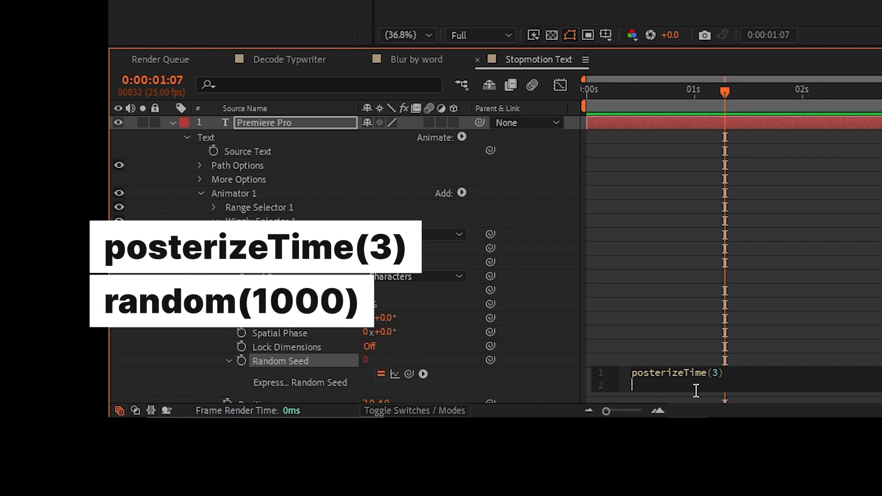
pyautogui.write('ran')
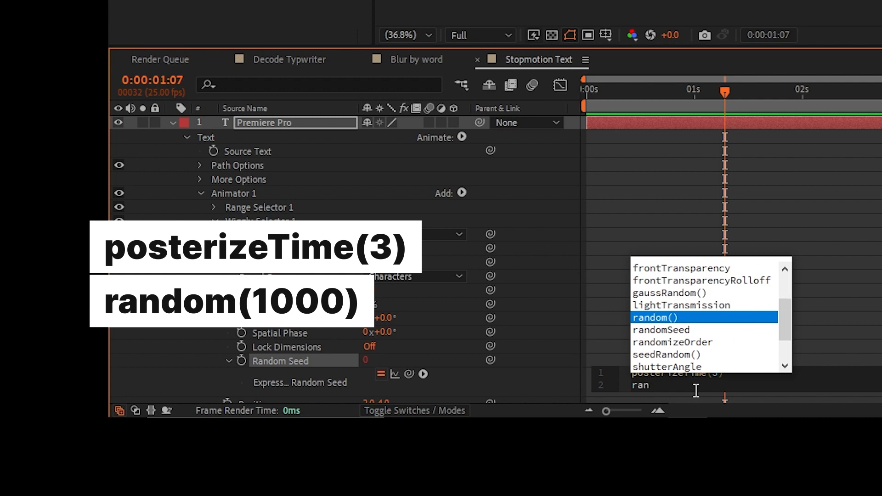
pyautogui.press('Return')
pyautogui.write('1000')
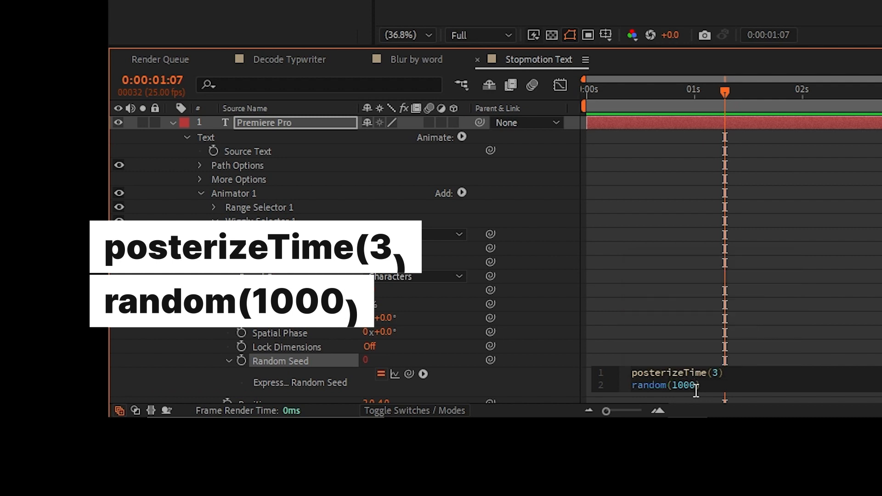
pyautogui.click(675, 142)
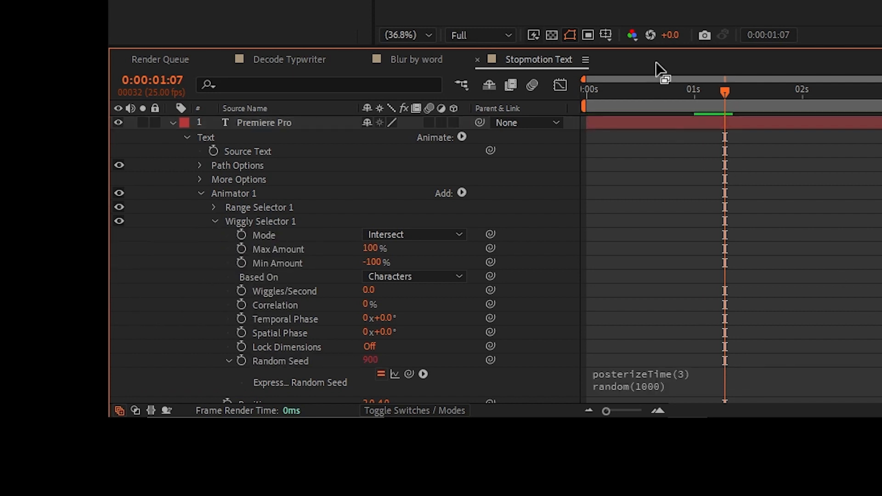
# Step: Preview the stop-motion text from the start and show only the Scale property of the "Premiere Pro" layer
pyautogui.click(598, 92)
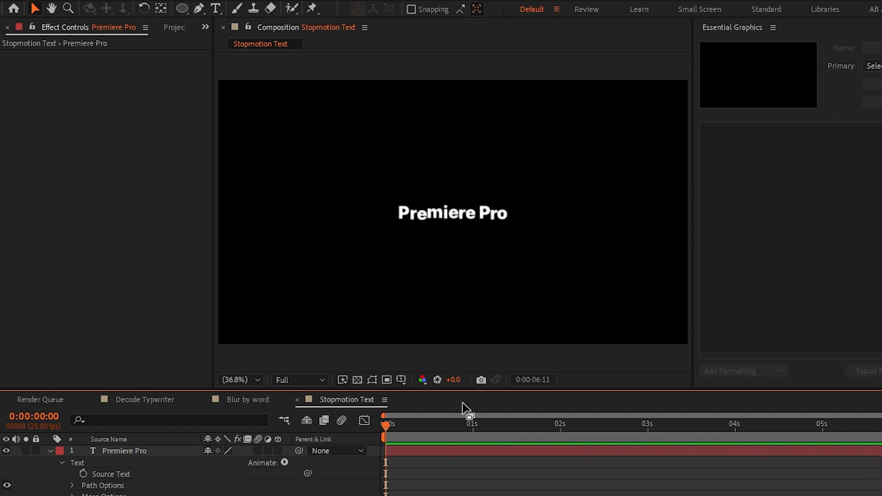
pyautogui.click(446, 429)
pyautogui.press('Home')
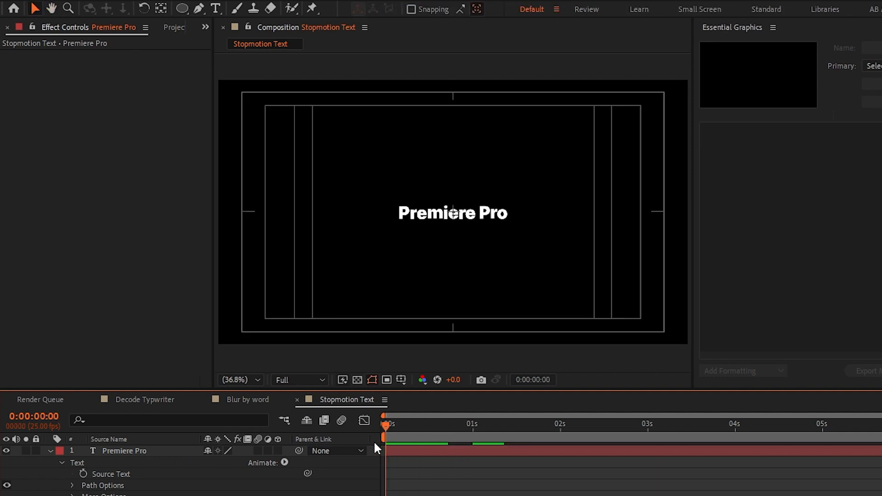
pyautogui.press('s')
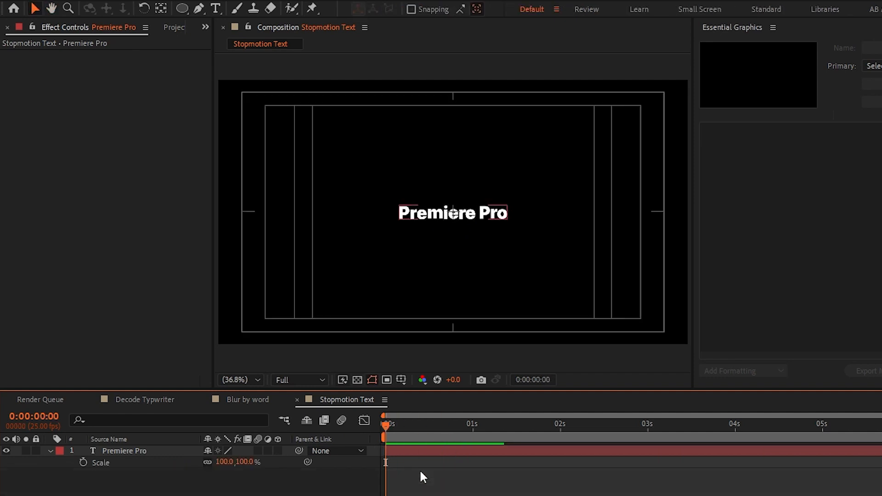
pyautogui.click(421, 472)
# Step: Scrub through the animations in the Decode Typwriter, Blur by word and Stopmotion Text compositions
pyautogui.click(150, 404)
pyautogui.moveTo(422, 430); pyautogui.dragTo(540, 428)
pyautogui.click(249, 400)
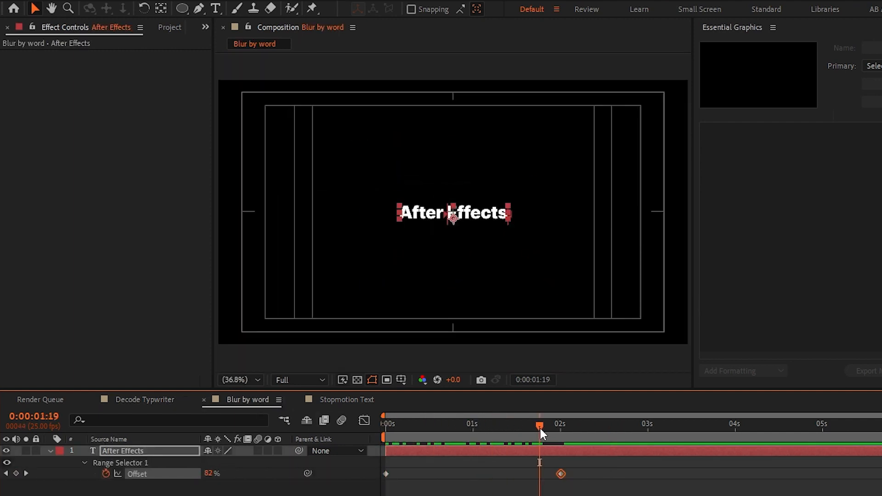
pyautogui.click(362, 403)
pyautogui.moveTo(386, 425); pyautogui.dragTo(567, 429)
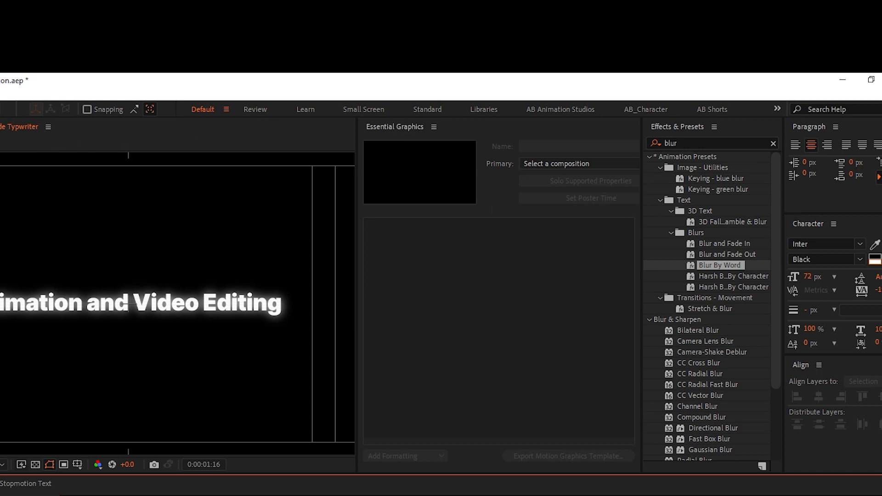
# Step: Set up an Essential Graphics template with Decode Typwriter as its primary composition and name it "Decode Typewriter Effect"
pyautogui.click(39, 93)
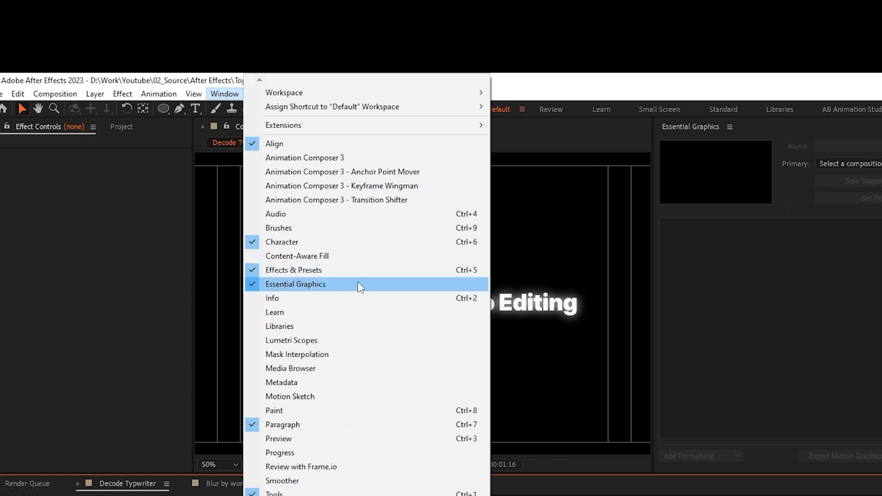
pyautogui.click(858, 281)
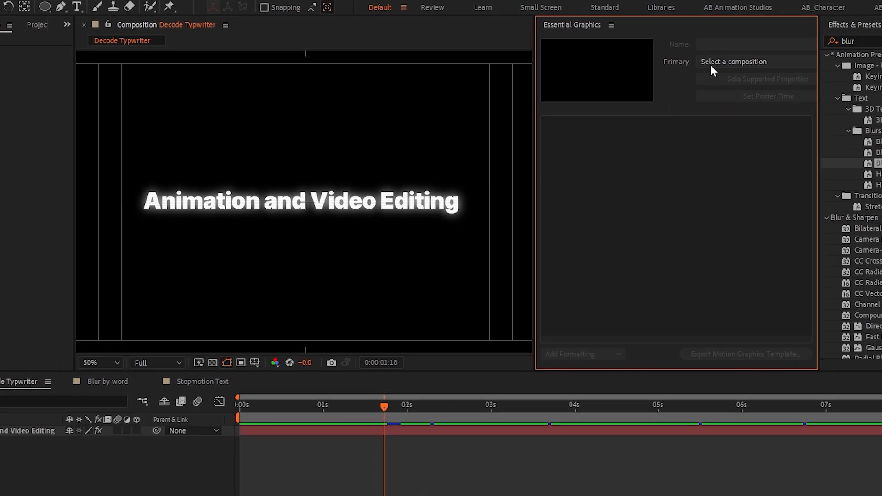
pyautogui.click(711, 65)
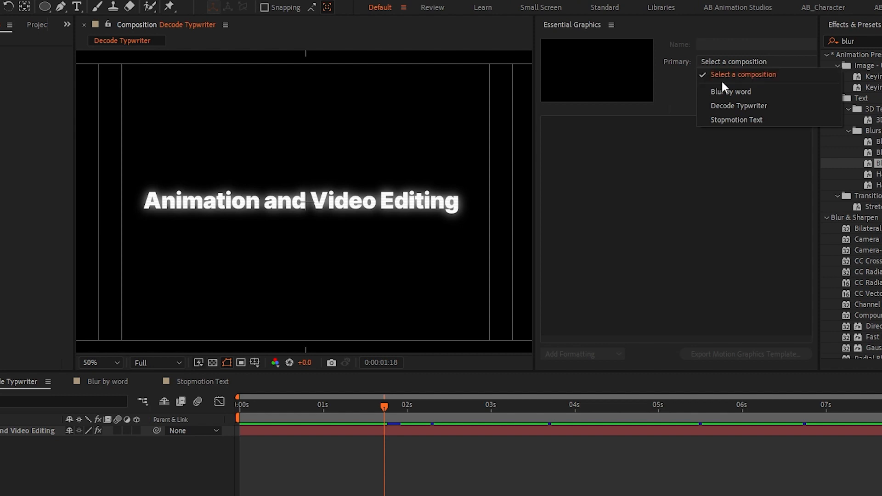
pyautogui.click(727, 108)
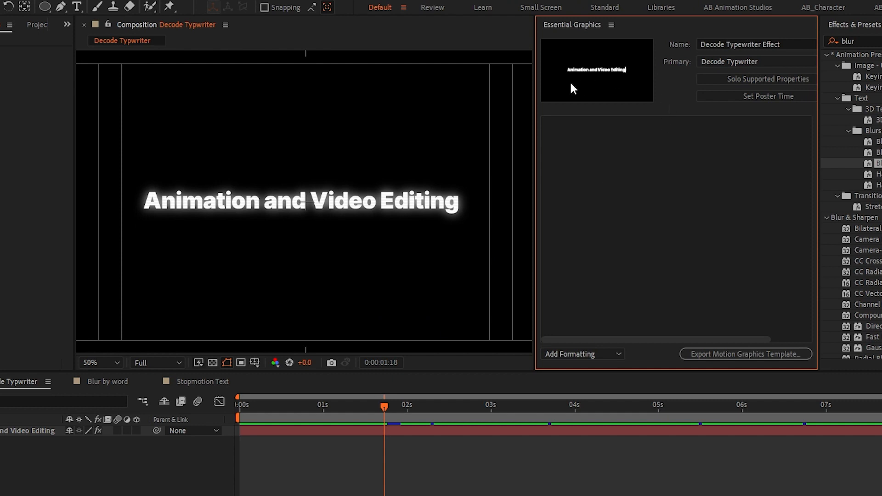
# Step: Set the template's poster time to 0:00:00:15
pyautogui.moveTo(342, 409); pyautogui.dragTo(291, 409)
pyautogui.click(795, 97)
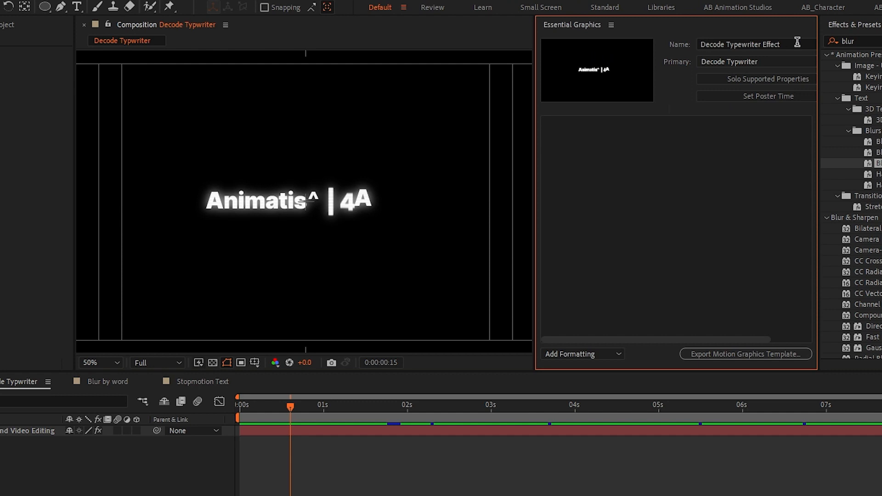
pyautogui.moveTo(798, 42); pyautogui.dragTo(696, 43)
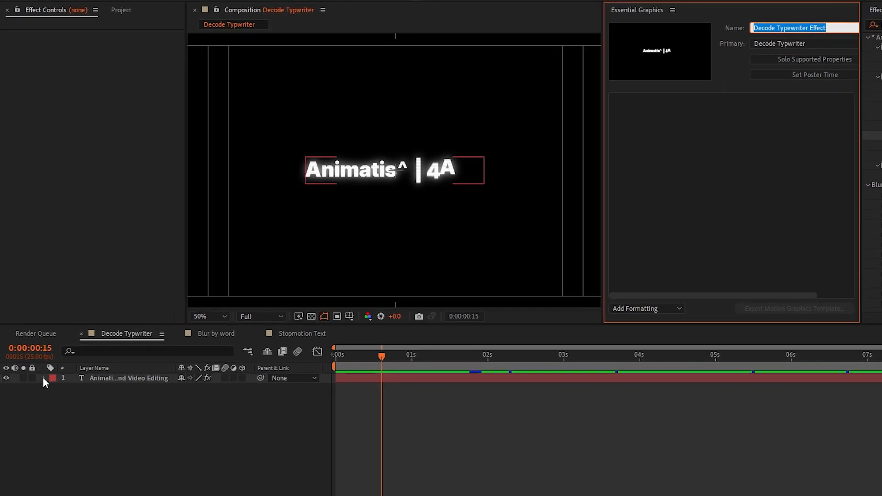
# Step: Add the "Animation and Video Editing" layer's Source Text to the Essential Graphics template and rename the property "Text Rename"
pyautogui.click(43, 378)
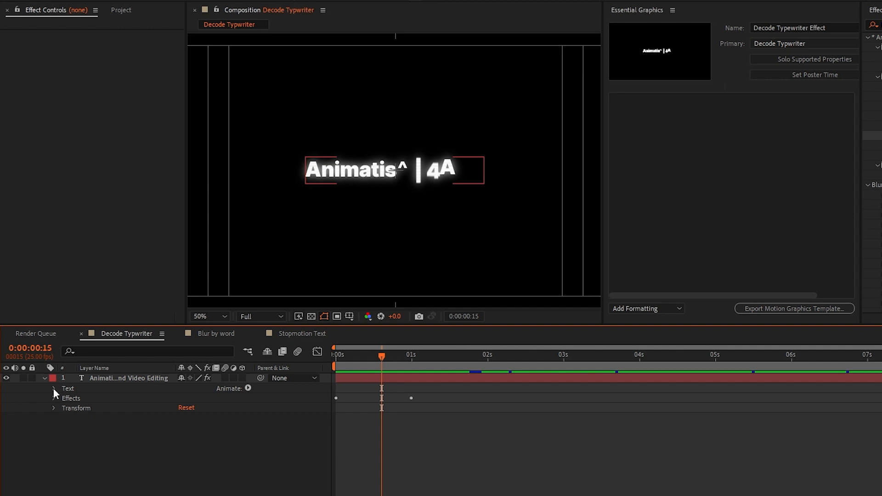
pyautogui.click(54, 388)
pyautogui.click(99, 398)
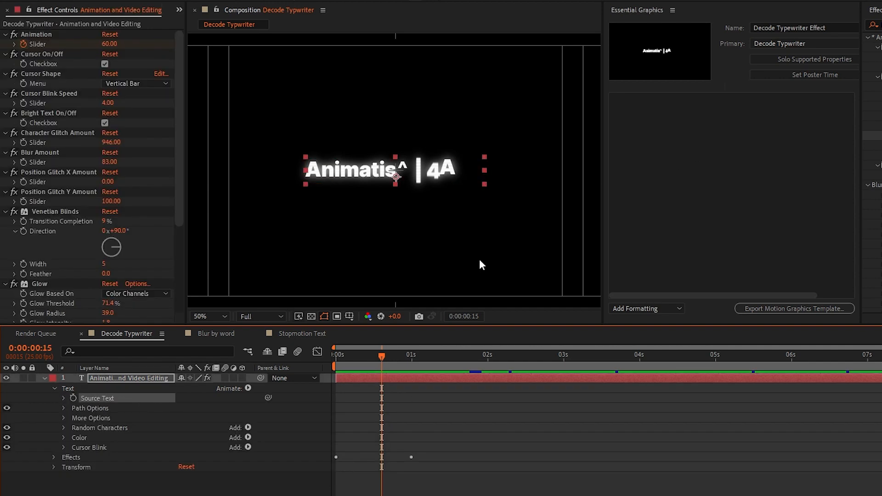
pyautogui.moveTo(109, 398); pyautogui.dragTo(668, 153)
pyautogui.click(672, 101)
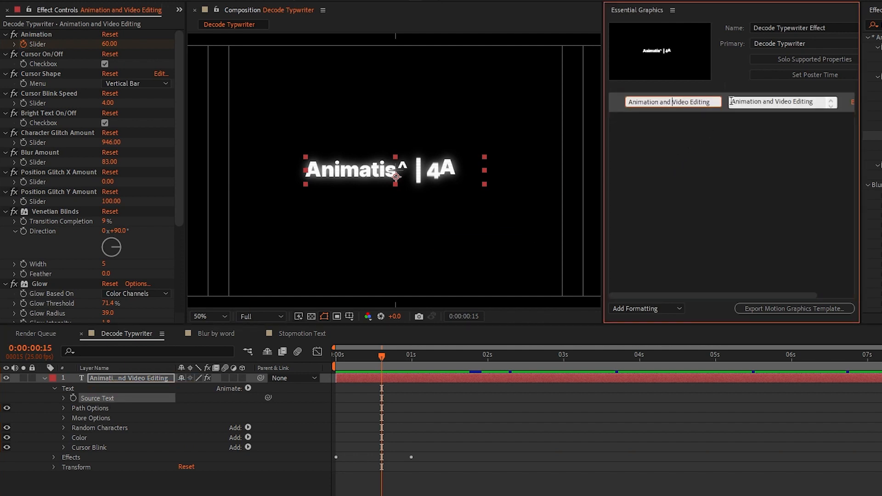
pyautogui.write('Text Rename')
pyautogui.click(748, 126)
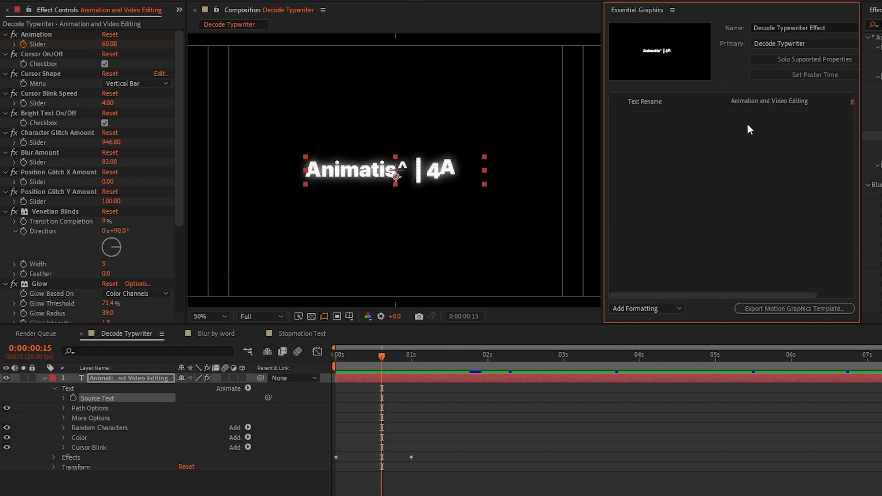
# Step: Enable custom font selection, font size adjustment and faux styles for the template's "Text Rename" property
pyautogui.click(767, 106)
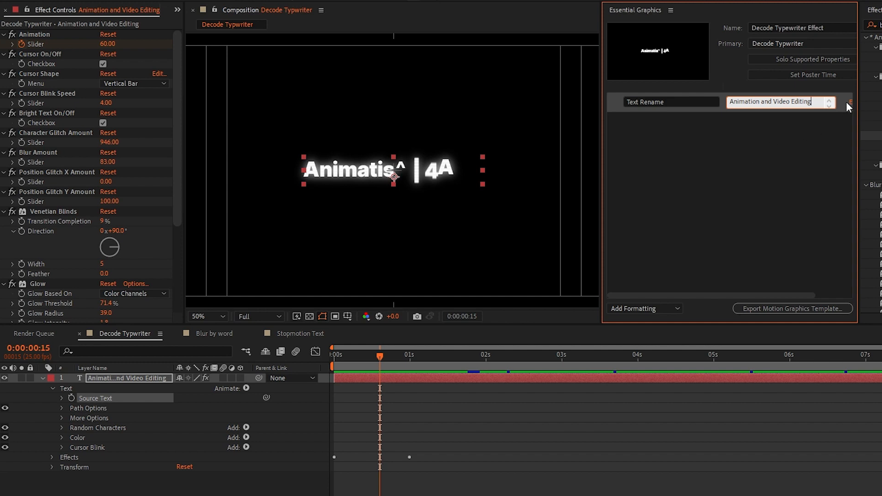
pyautogui.moveTo(861, 101); pyautogui.dragTo(881, 102)
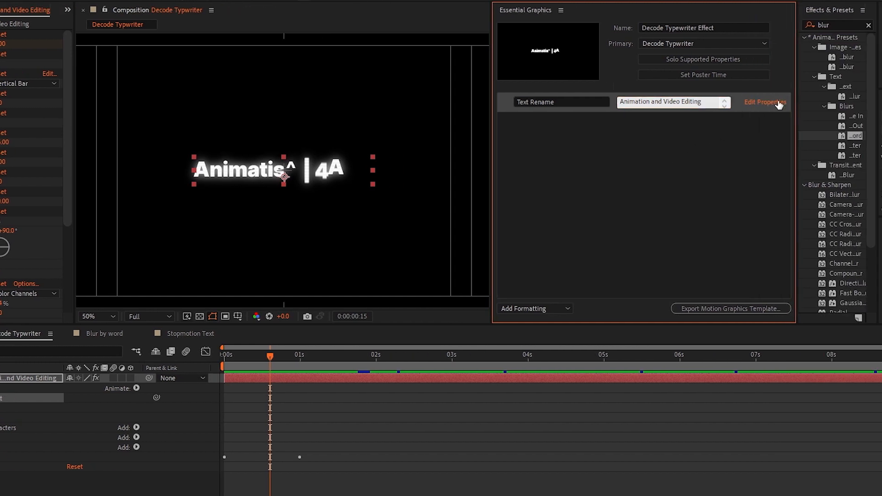
pyautogui.click(783, 103)
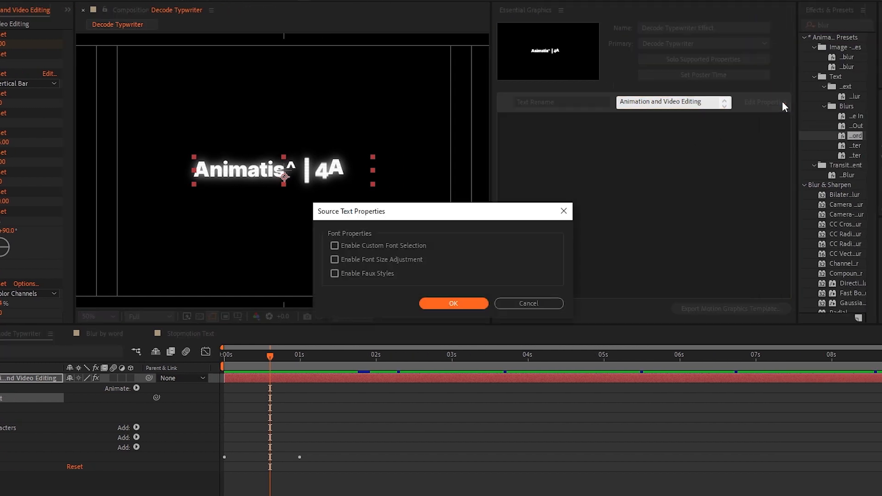
pyautogui.click(338, 246)
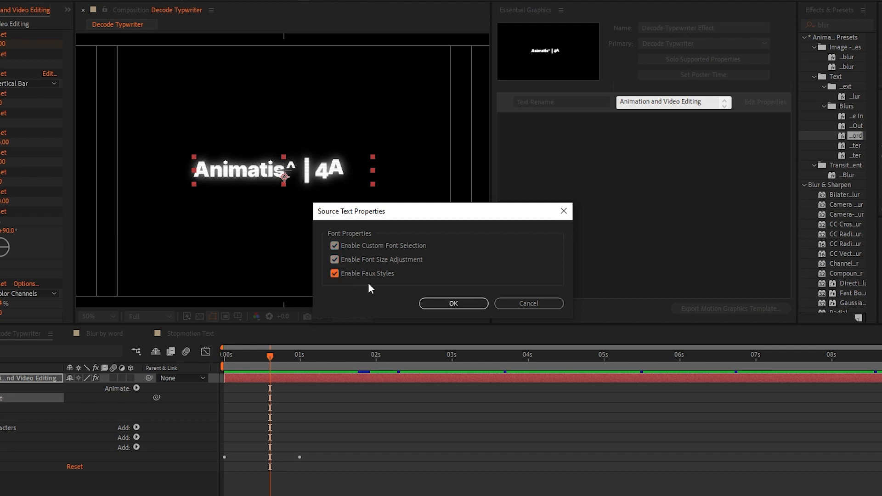
pyautogui.click(445, 304)
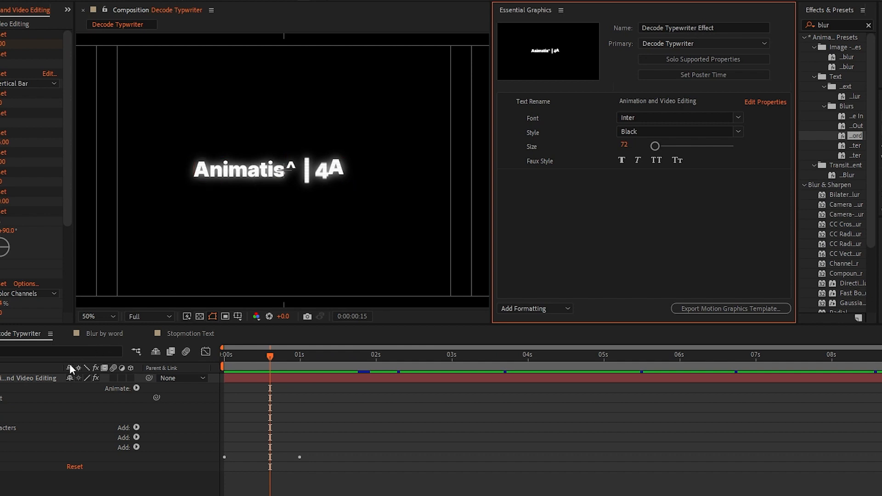
# Step: Find the Fill effect and apply it to the "Animation and Video Editing" text layer
pyautogui.click(50, 380)
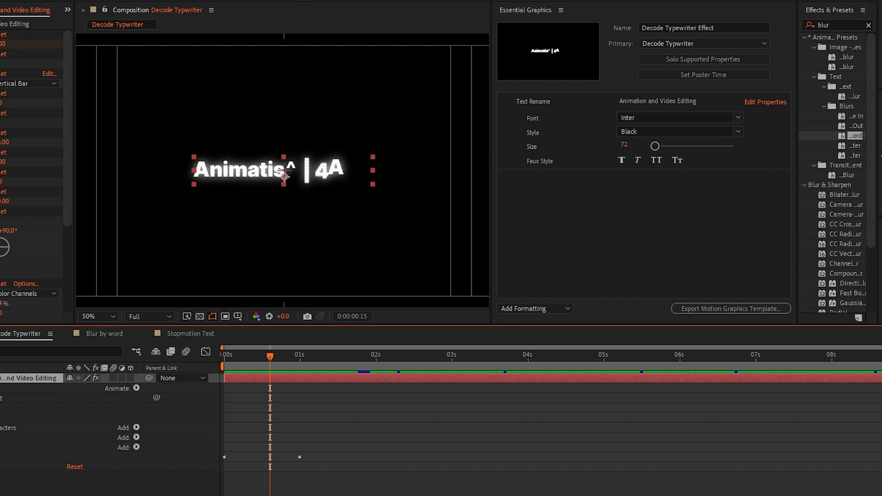
pyautogui.click(814, 25)
pyautogui.write('fill')
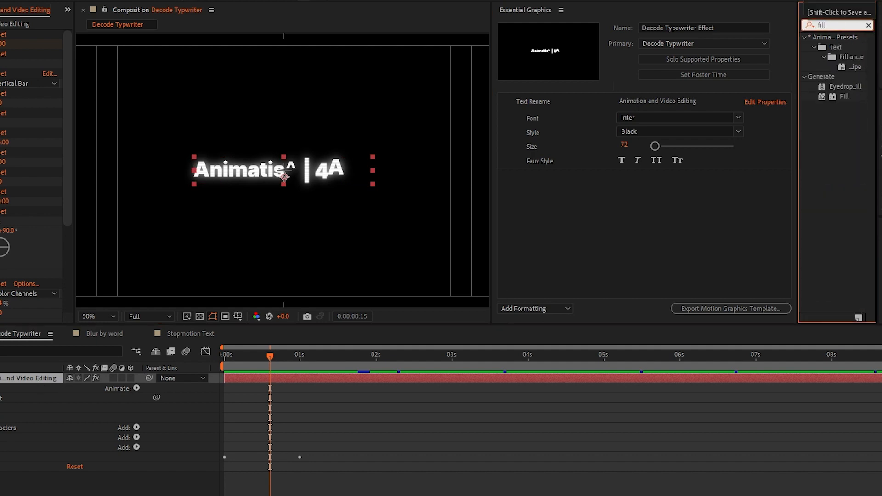
pyautogui.click(844, 97)
pyautogui.moveTo(844, 98); pyautogui.dragTo(401, 382)
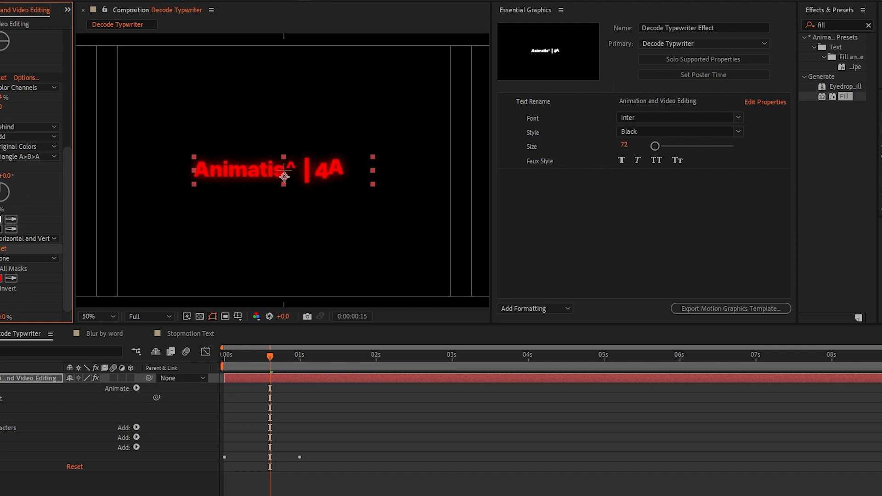
# Step: Add the text layer's Fill effect Color property to the Essential Graphics template
pyautogui.click(54, 457)
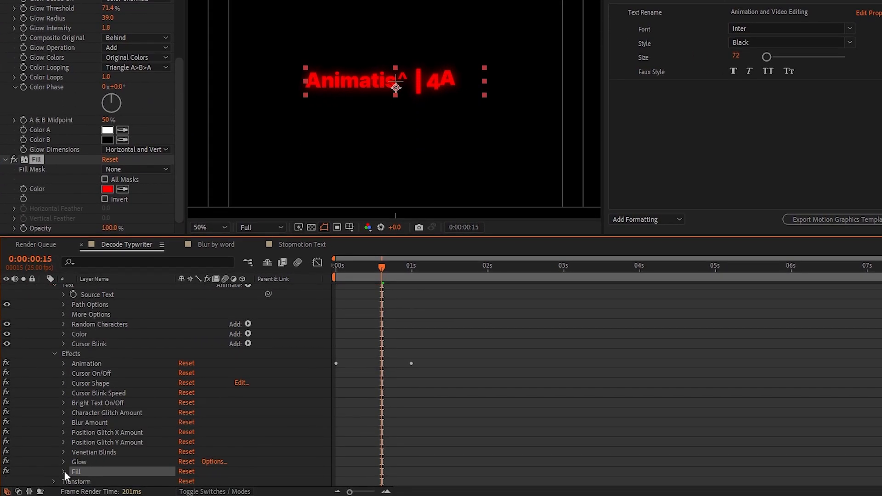
pyautogui.click(63, 472)
pyautogui.scroll(-5, 109, 434)
pyautogui.click(94, 423)
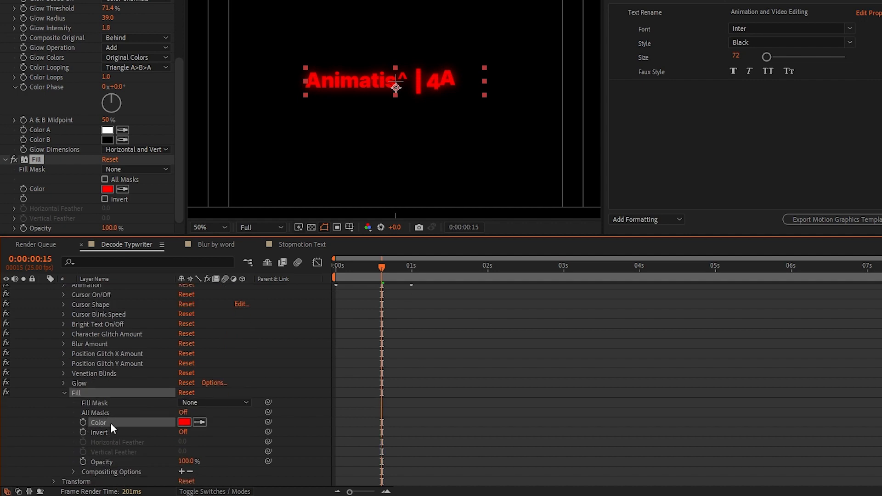
pyautogui.scroll(6, 350, 329)
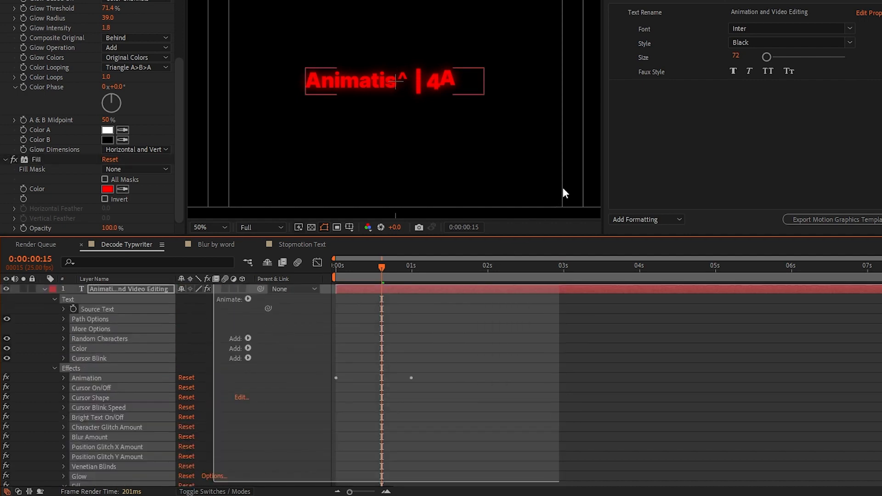
pyautogui.scroll(-6, 136, 387)
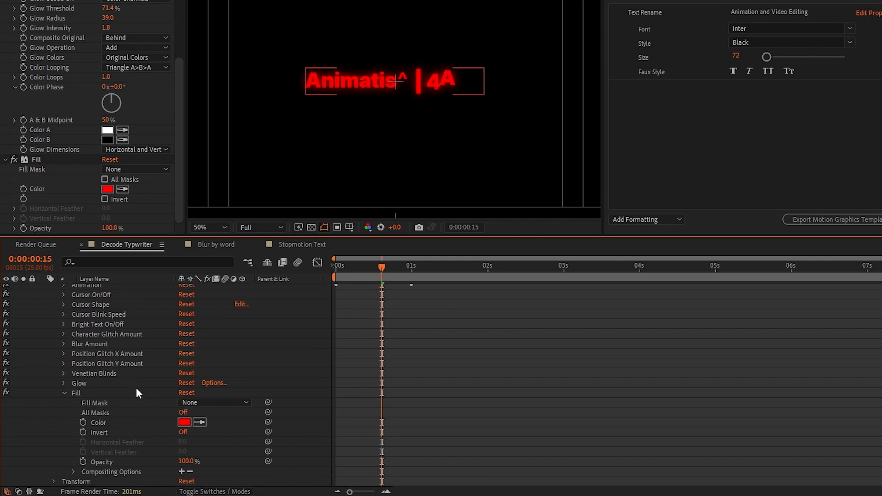
pyautogui.click(97, 420)
pyautogui.moveTo(99, 420); pyautogui.dragTo(693, 138)
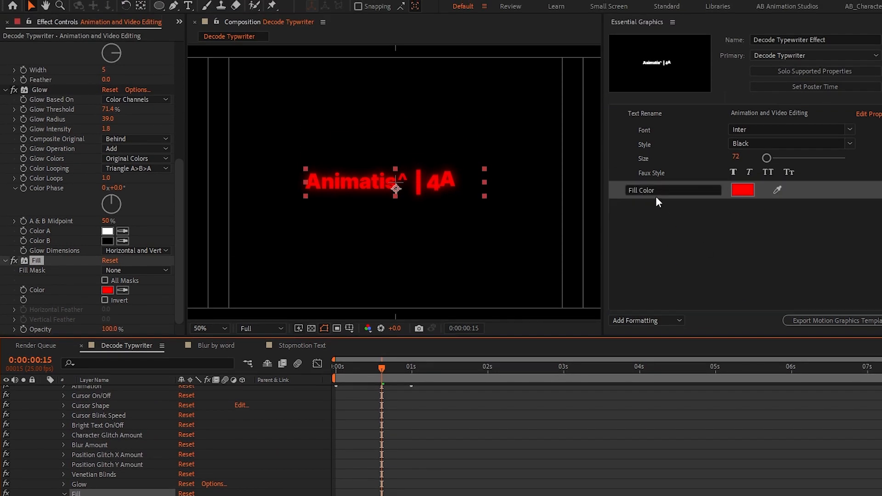
# Step: Rename the template's "Fill Color" property "Text Color"
pyautogui.click(664, 189)
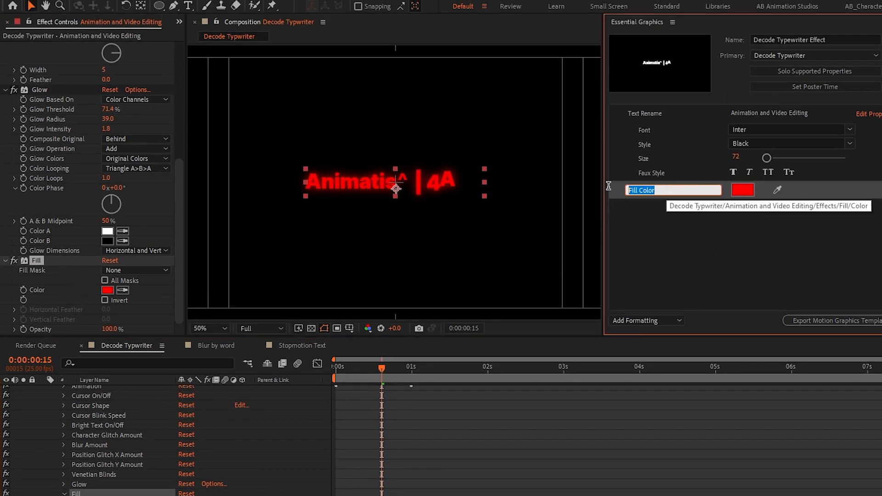
pyautogui.write('Text Co')
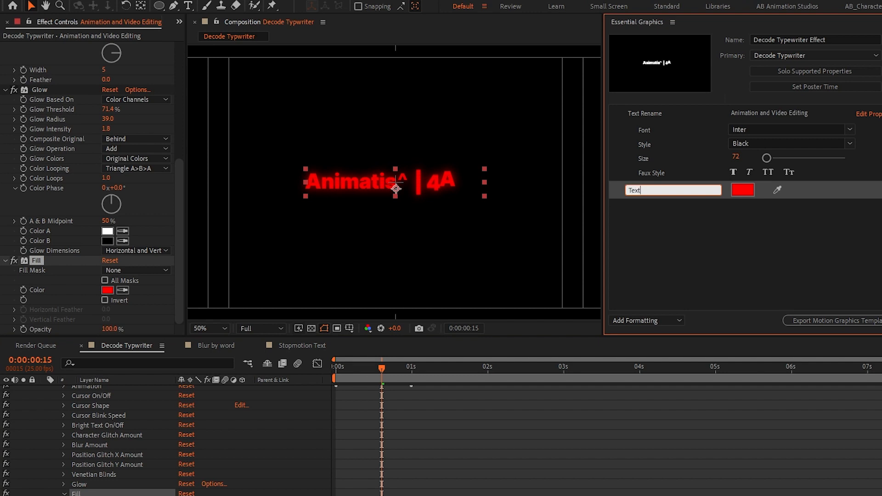
pyautogui.write('lor')
pyautogui.press('Return')
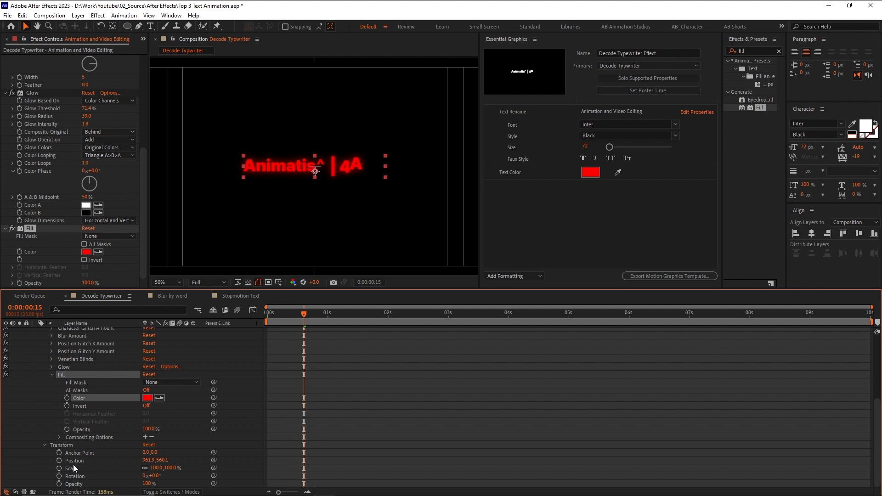
# Step: Add the text layer's Rotation property to the Essential Graphics template and rename it "Text Rotation"
pyautogui.click(73, 469)
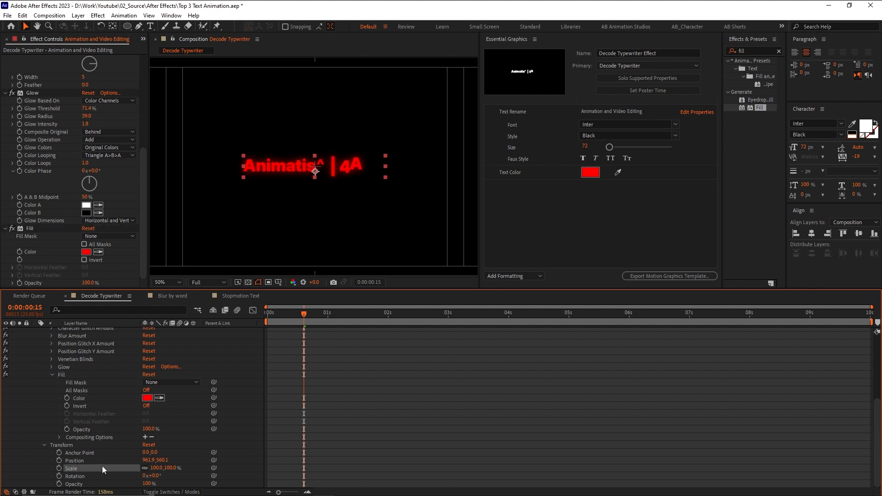
pyautogui.moveTo(74, 477); pyautogui.dragTo(510, 259)
pyautogui.click(540, 186)
pyautogui.write('Text Rotation')
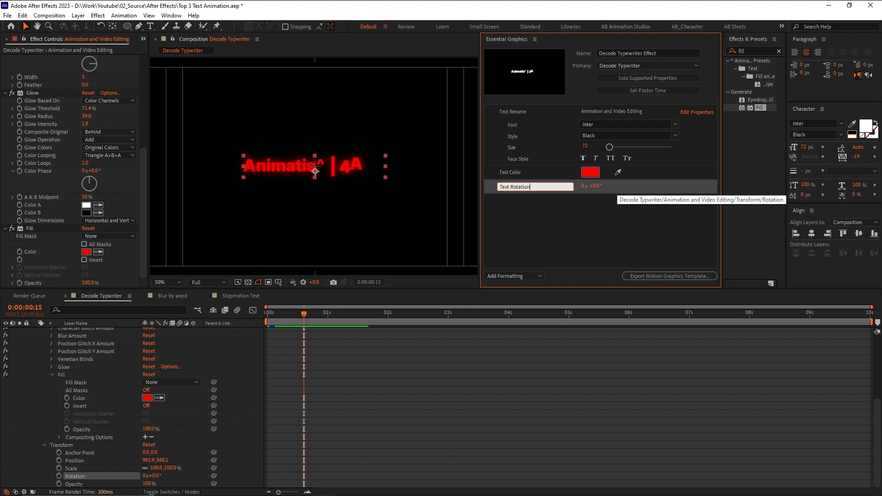
pyautogui.click(619, 222)
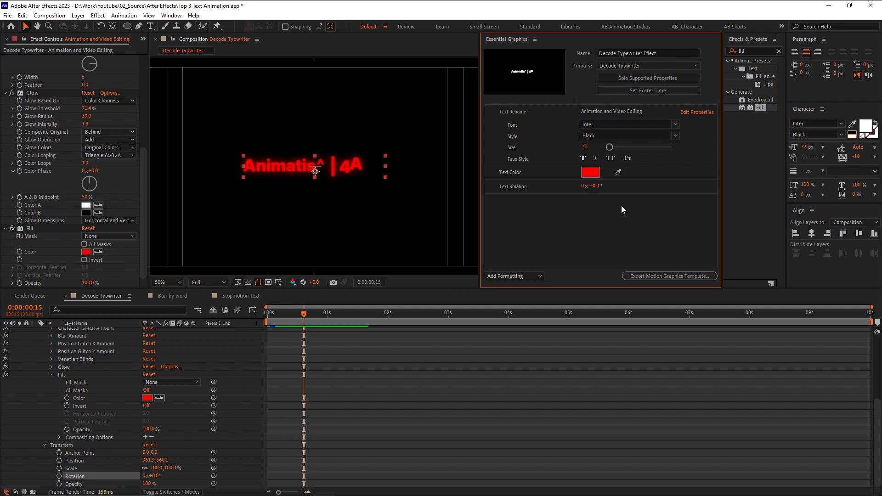
# Step: Start the Motion Graphics template export, saving the project first, and keep Local Drive as the destination
pyautogui.click(653, 279)
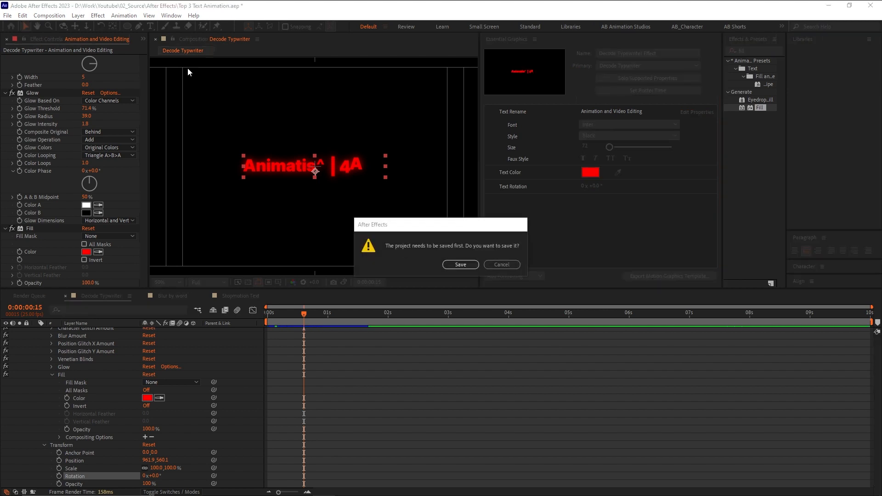
pyautogui.click(461, 265)
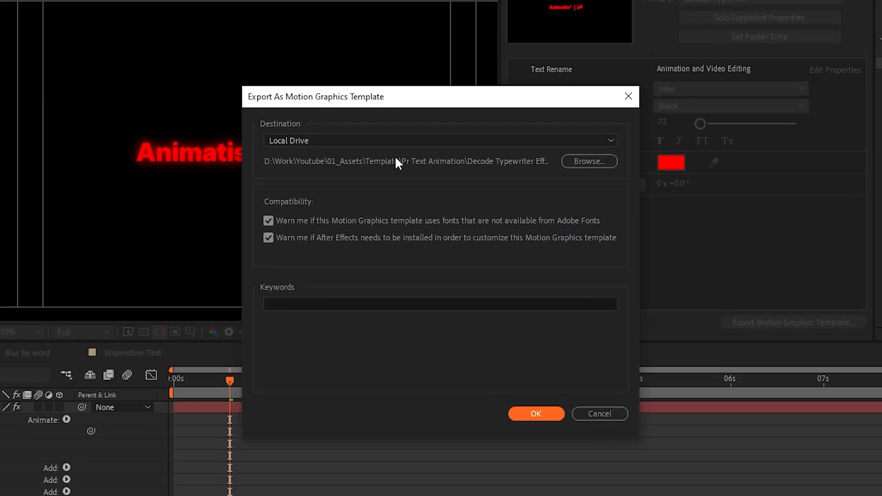
pyautogui.click(404, 158)
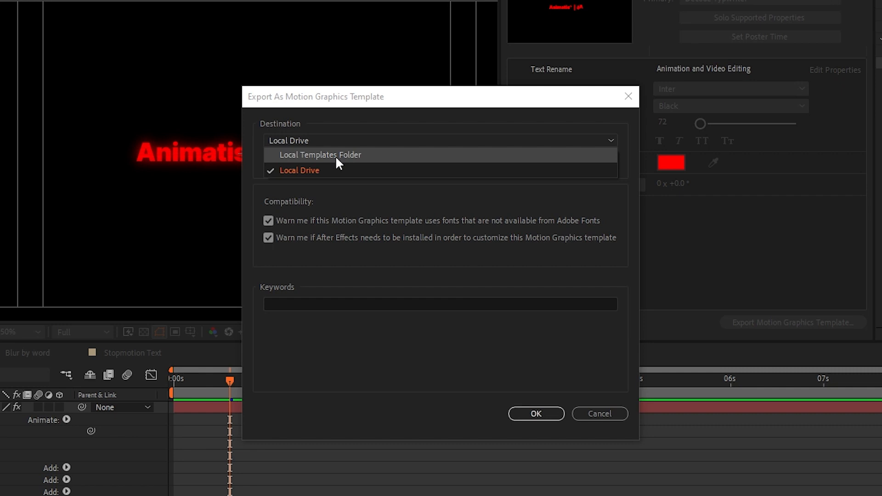
pyautogui.click(326, 169)
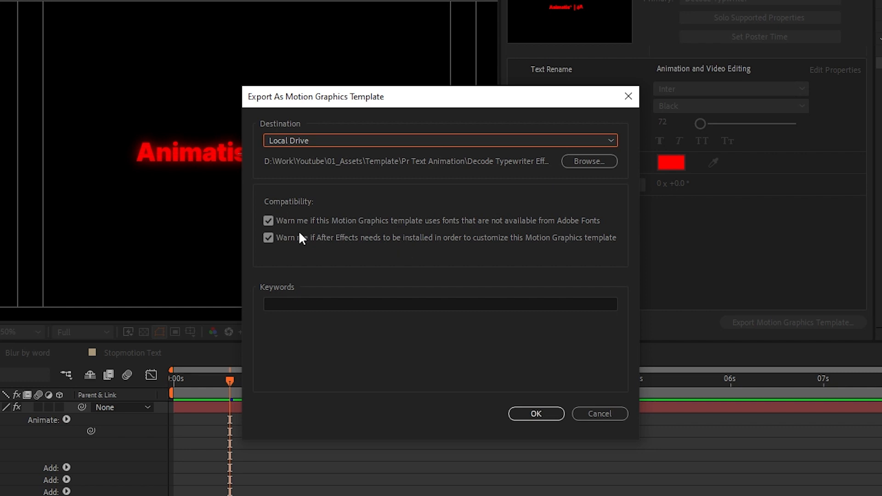
# Step: Add the keyword "Decode Text" to the template being exported
pyautogui.click(287, 305)
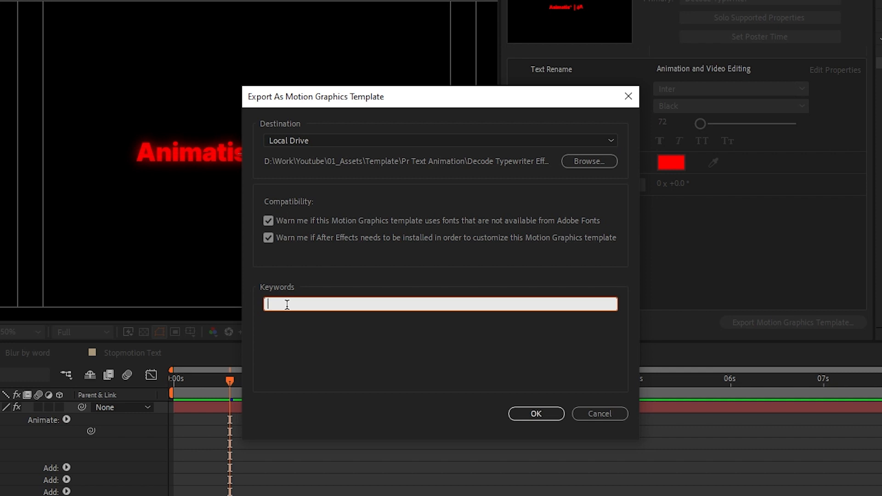
pyautogui.write('Decode Text')
pyautogui.press('Return')
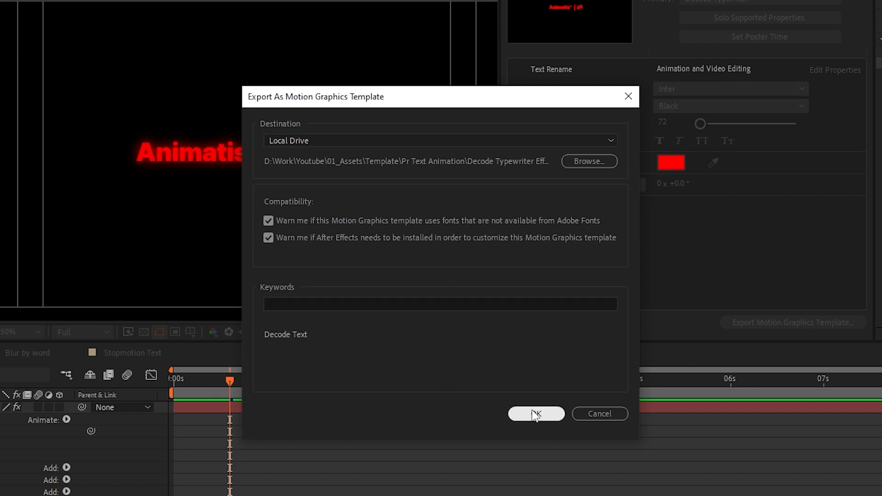
# Step: Set the template's file name to "Decode Text" in the Pr Text Animation folder and export it despite the unsynced font
pyautogui.click(576, 163)
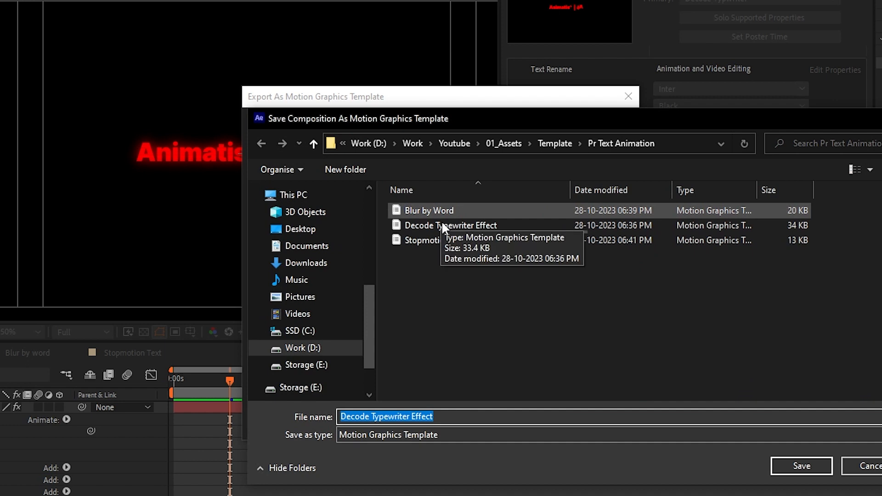
pyautogui.click(814, 466)
pyautogui.click(536, 294)
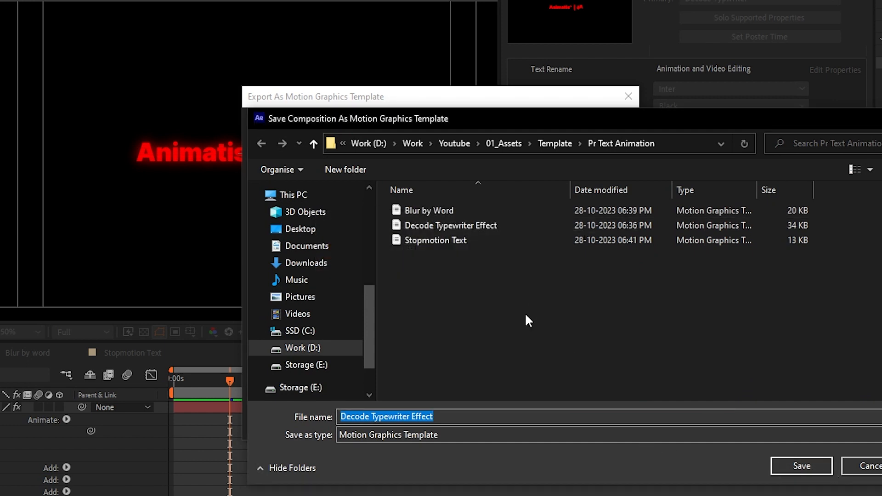
pyautogui.click(459, 416)
pyautogui.hotkey('shift', 'Left')
pyautogui.hotkey('shift', 'Left')
pyautogui.hotkey('shift', 'Left')
pyautogui.hotkey('shift', 'Left')
pyautogui.hotkey('shift', 'Left')
pyautogui.hotkey('shift', 'Left')
pyautogui.hotkey('shift', 'Left')
pyautogui.hotkey('shift', 'Left')
pyautogui.hotkey('shift', 'Left')
pyautogui.hotkey('shift', 'Left')
pyautogui.hotkey('shift', 'Left')
pyautogui.hotkey('shift', 'Left')
pyautogui.hotkey('shift', 'Left')
pyautogui.hotkey('shift', 'Left')
pyautogui.hotkey('shift', 'Left')
pyautogui.hotkey('shift', 'Left')
pyautogui.hotkey('shift', 'Left')
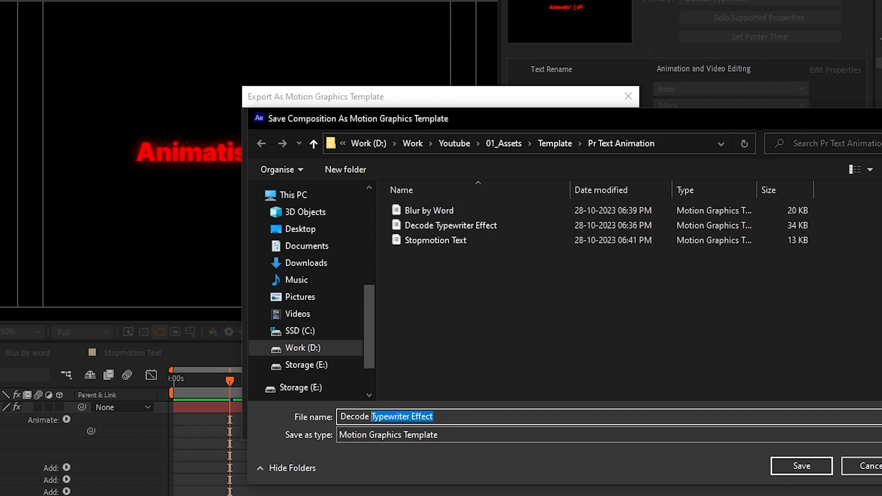
pyautogui.write('Text')
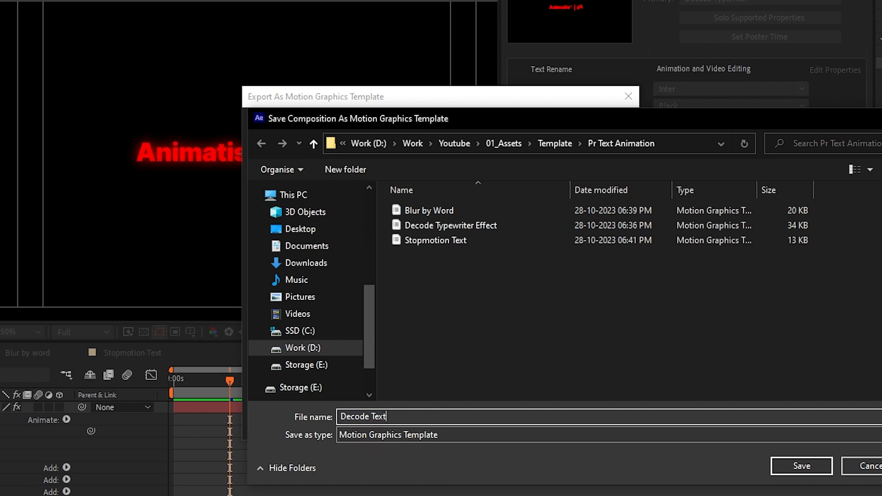
pyautogui.click(822, 468)
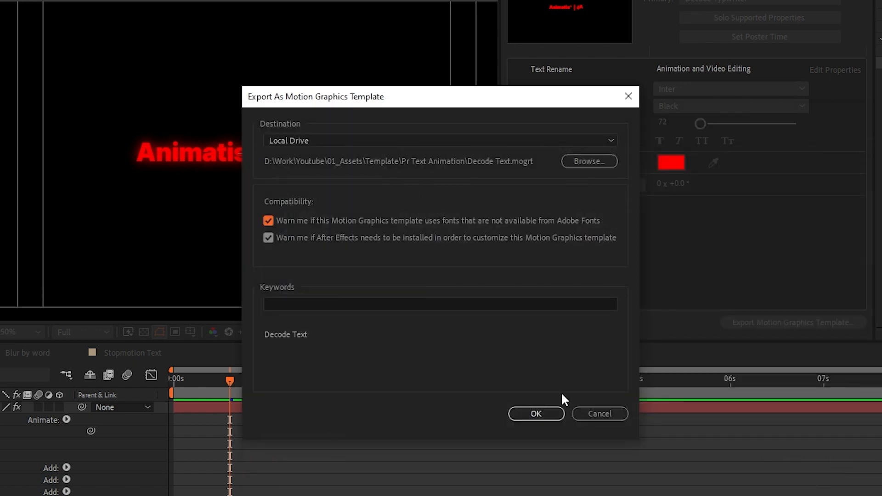
pyautogui.click(521, 414)
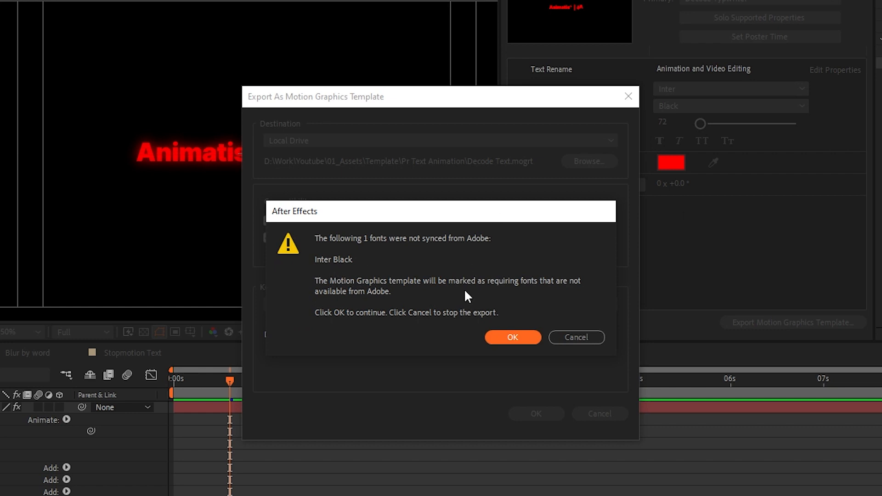
pyautogui.click(522, 337)
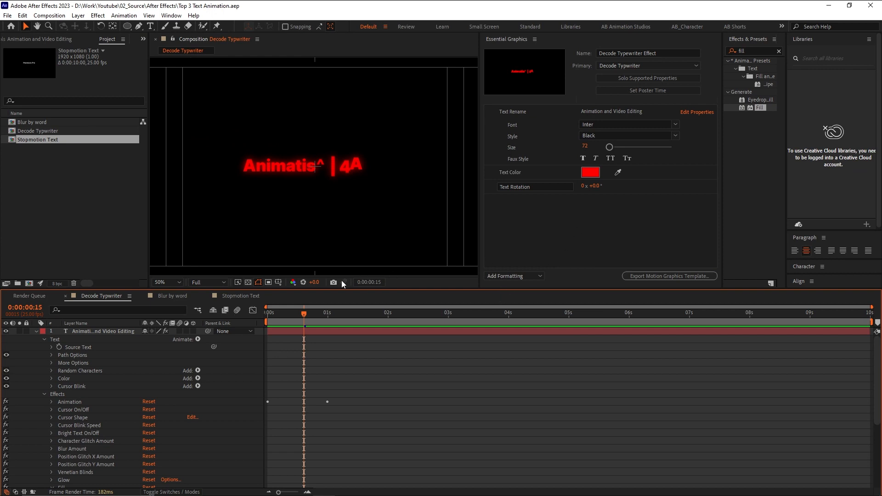
# Step: Open the Blur by word composition, select its "After Effects" text layer and make Blur by word the template's primary composition
pyautogui.click(167, 296)
pyautogui.click(116, 331)
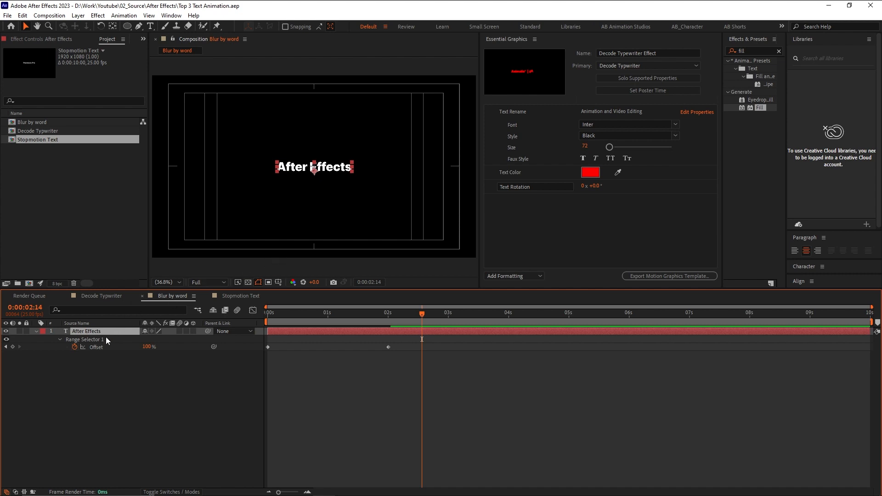
pyautogui.click(636, 67)
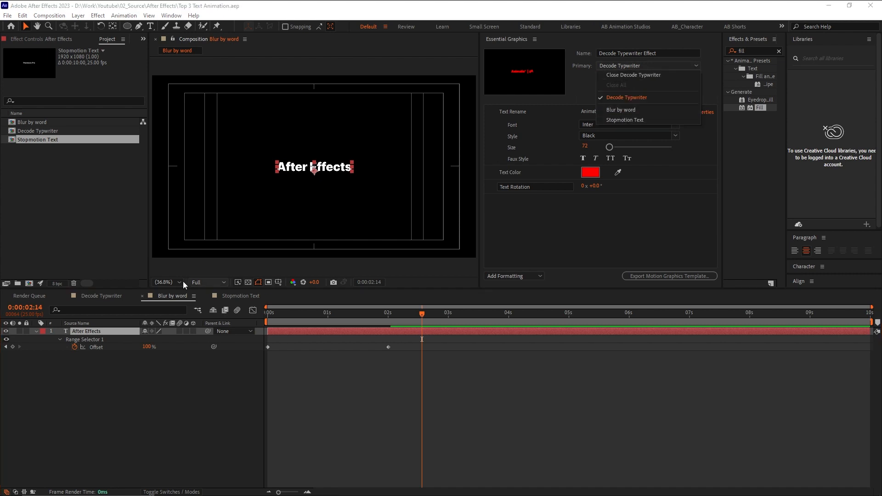
pyautogui.click(613, 112)
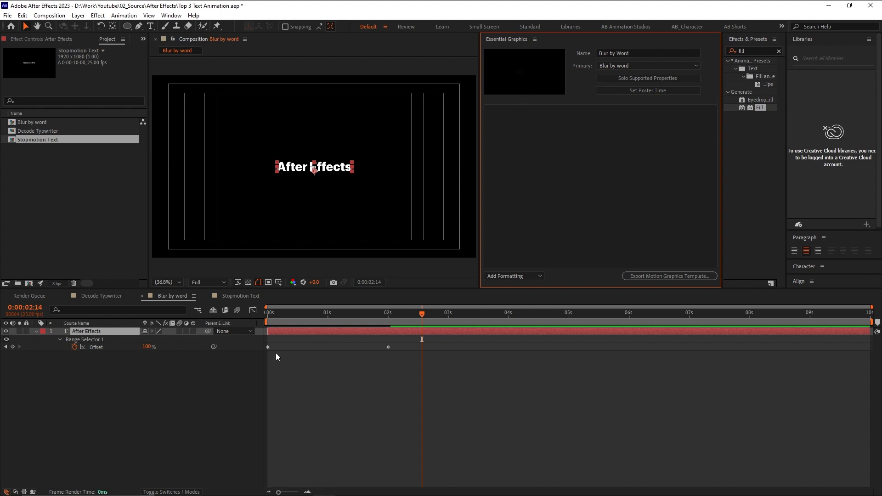
# Step: Set the Blur by word template's poster time at 0:00:01:11 and expose the layer's Source Text as a control named "Text Rename"
pyautogui.moveTo(364, 316)
pyautogui.mouseDown()
pyautogui.moveTo(339, 316)
pyautogui.moveTo(354, 318)
pyautogui.mouseUp()
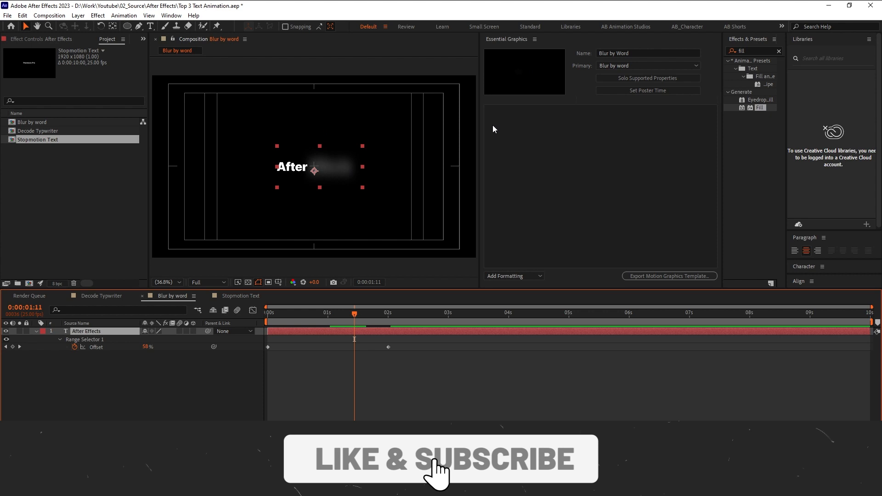
pyautogui.click(653, 91)
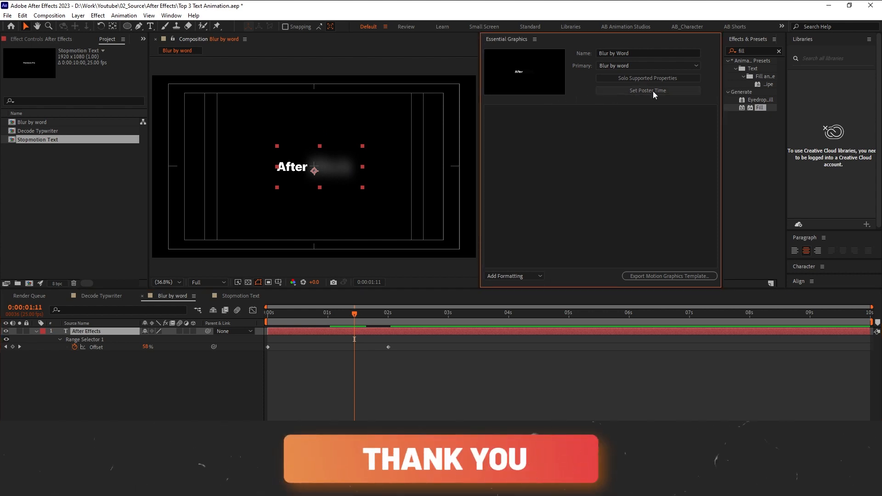
pyautogui.click(37, 332)
pyautogui.click(36, 331)
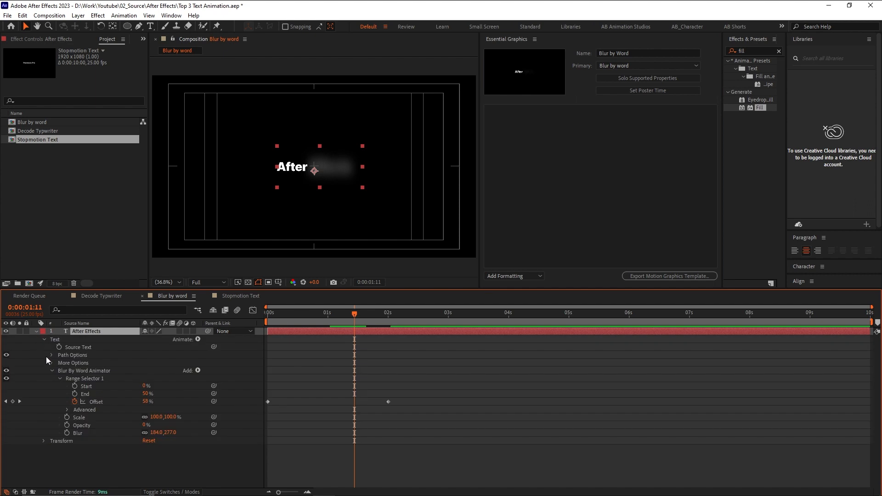
pyautogui.moveTo(78, 346); pyautogui.dragTo(578, 181)
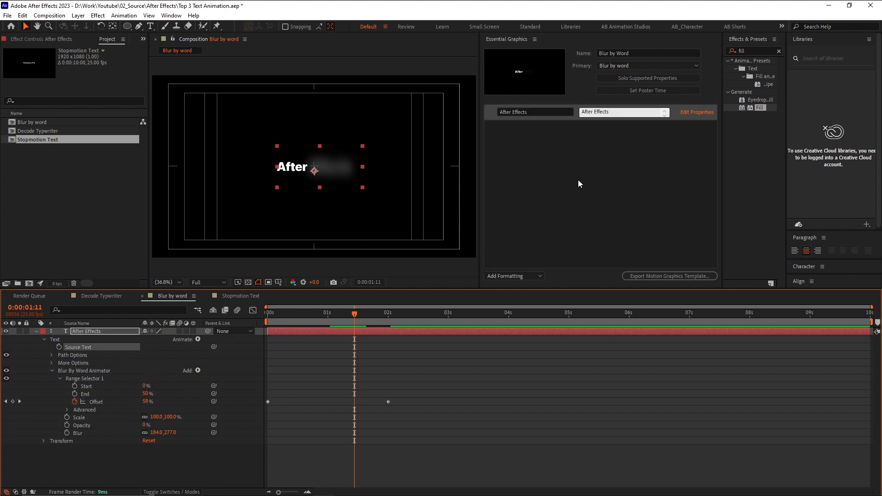
pyautogui.click(531, 112)
pyautogui.write('Text Rename')
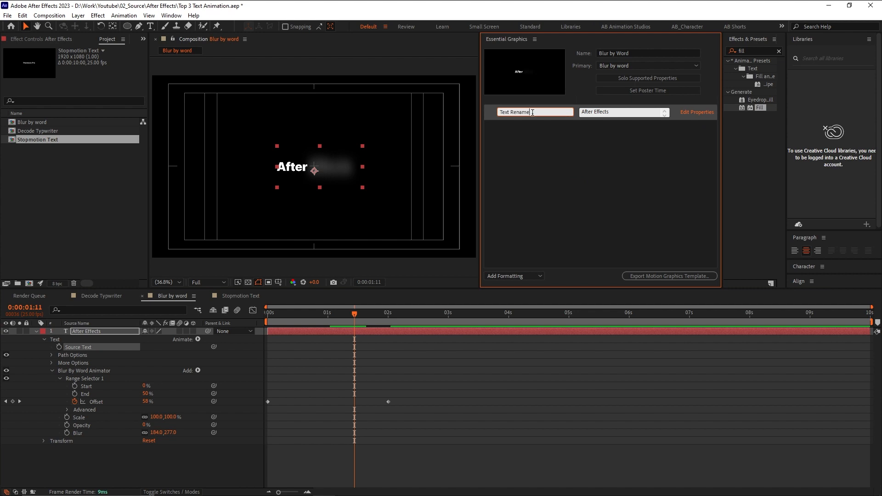
pyautogui.press('Return')
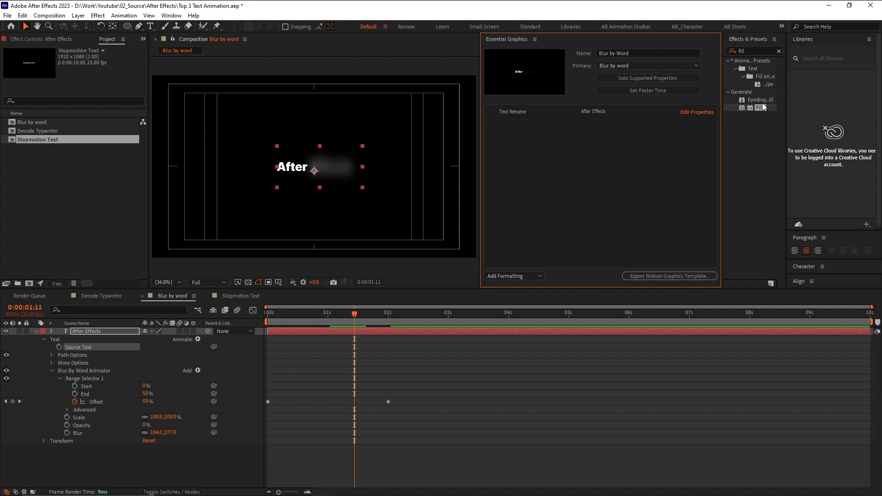
# Step: Apply a Fill effect to the "After Effects" text layer and set its colour to bright green
pyautogui.moveTo(761, 107); pyautogui.dragTo(478, 332)
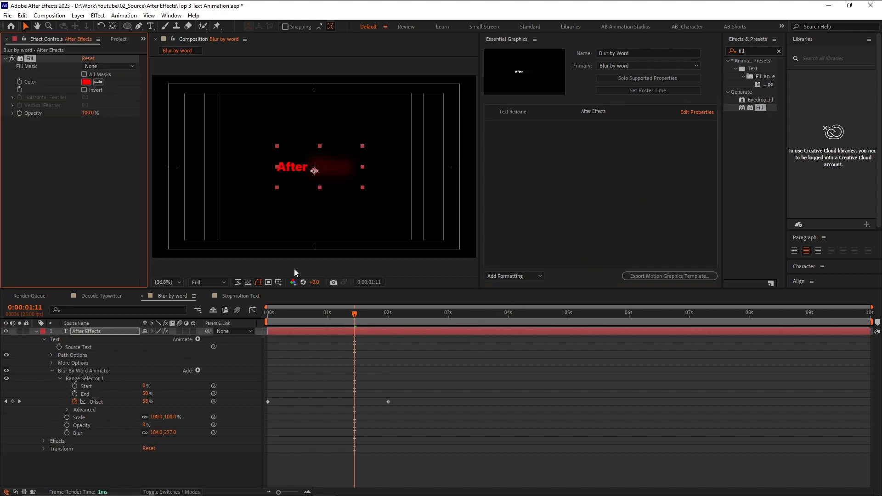
pyautogui.click(86, 82)
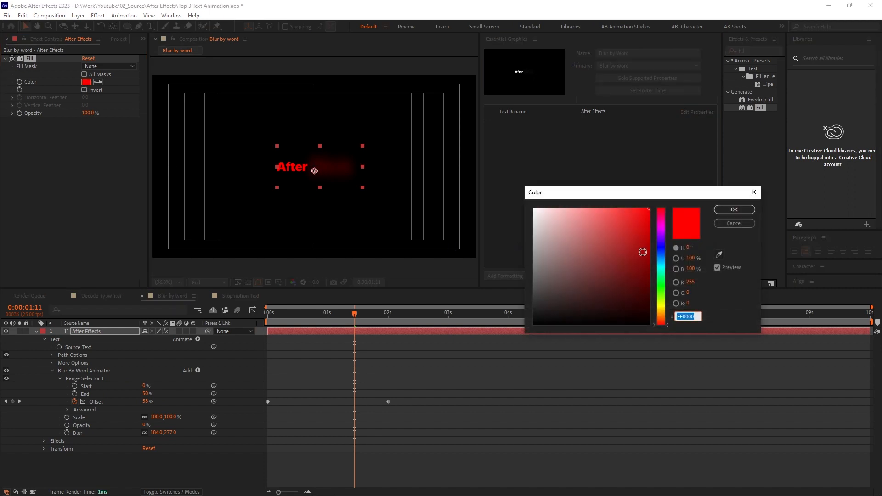
pyautogui.click(663, 290)
pyautogui.click(734, 210)
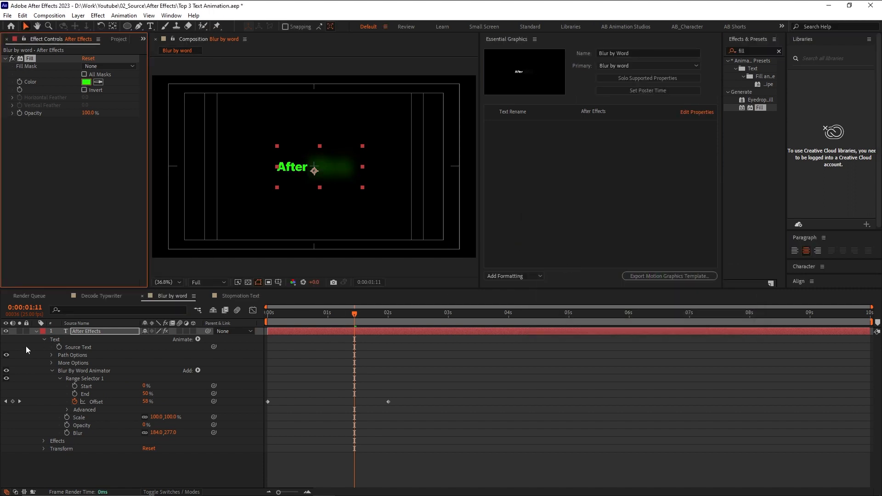
# Step: Expose the Fill effect's Color property in the template and name the control "Text Color"
pyautogui.click(44, 442)
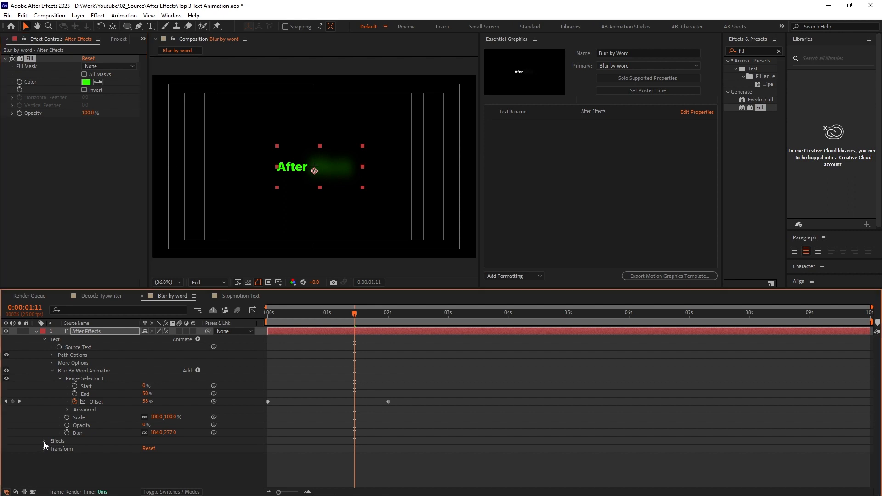
pyautogui.click(51, 449)
pyautogui.moveTo(82, 446); pyautogui.dragTo(532, 159)
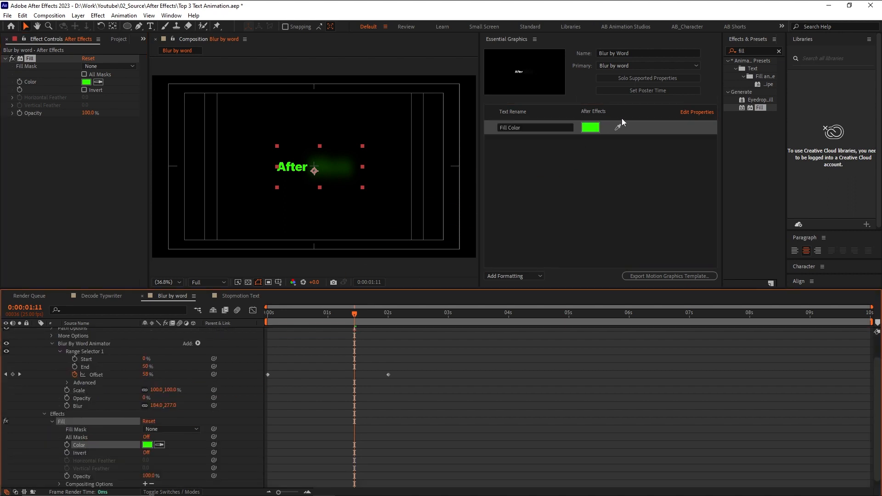
pyautogui.click(515, 127)
pyautogui.write('Text Color')
# Step: Start the Motion Graphics template export, saving the project first, and set the file name to "Blur by Text" in the Pr Text Animation folder
pyautogui.click(644, 275)
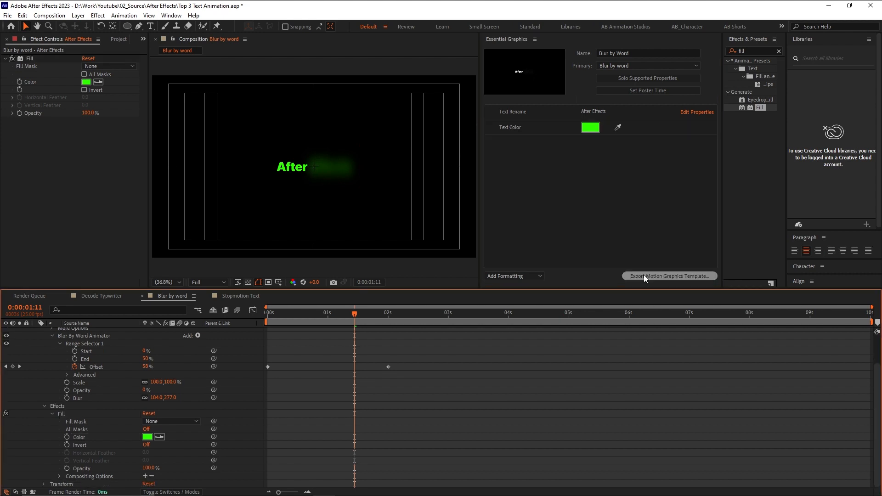
pyautogui.click(461, 264)
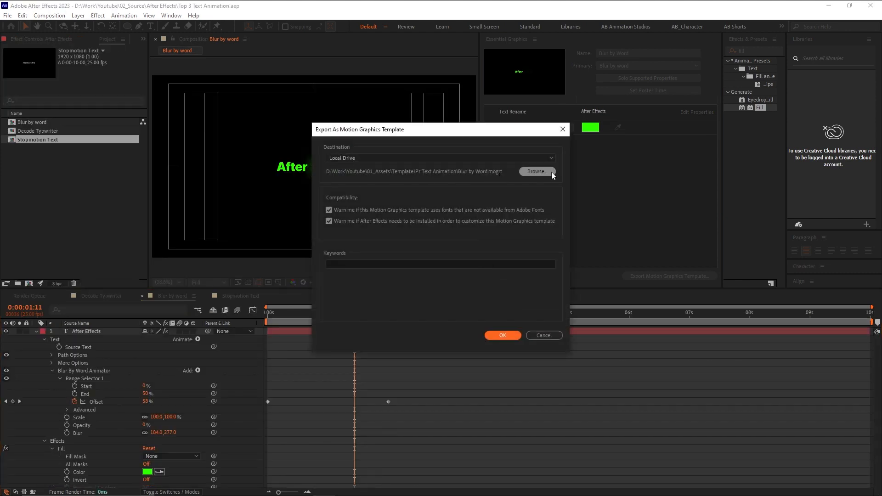
pyautogui.click(542, 173)
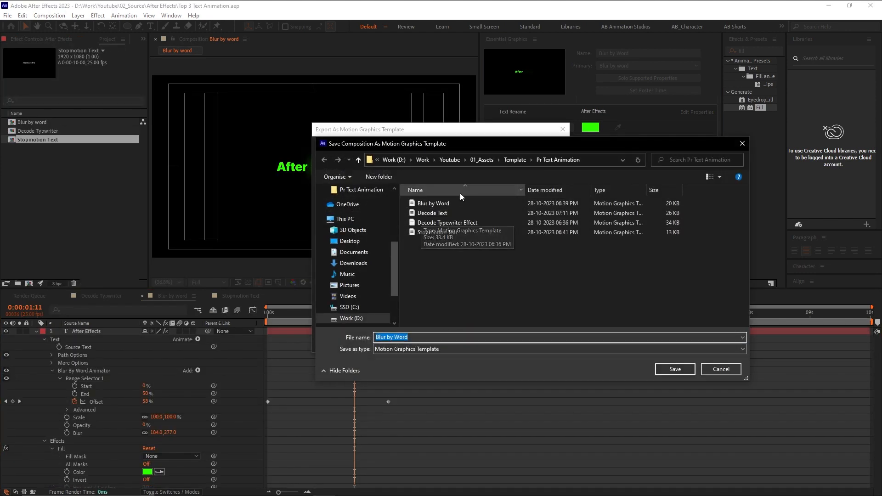
pyautogui.click(420, 337)
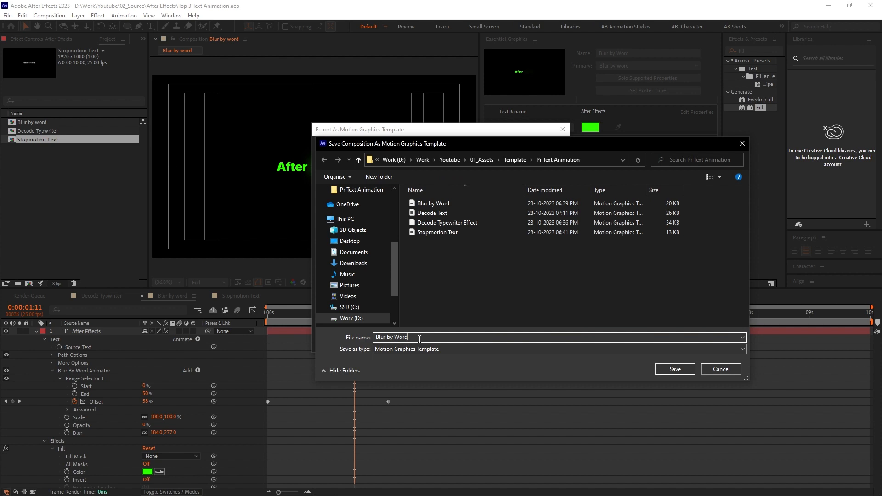
pyautogui.press('BackSpace')
pyautogui.press('BackSpace')
pyautogui.press('BackSpace')
pyautogui.press('BackSpace')
pyautogui.write('Text')
pyautogui.click(666, 369)
# Step: Add the keyword "Blur by Text" and export the template despite the unsynced font
pyautogui.click(383, 263)
pyautogui.write('Blur b')
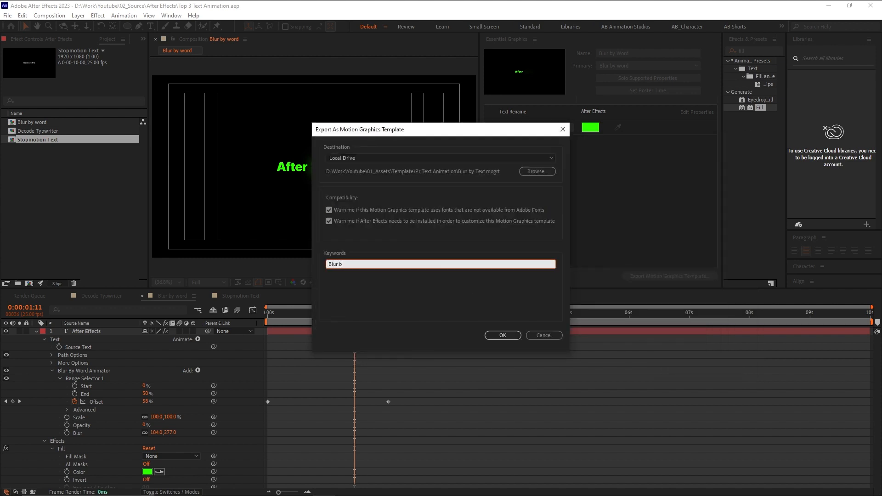
pyautogui.write('y Text')
pyautogui.press('Return')
pyautogui.click(507, 334)
pyautogui.click(478, 286)
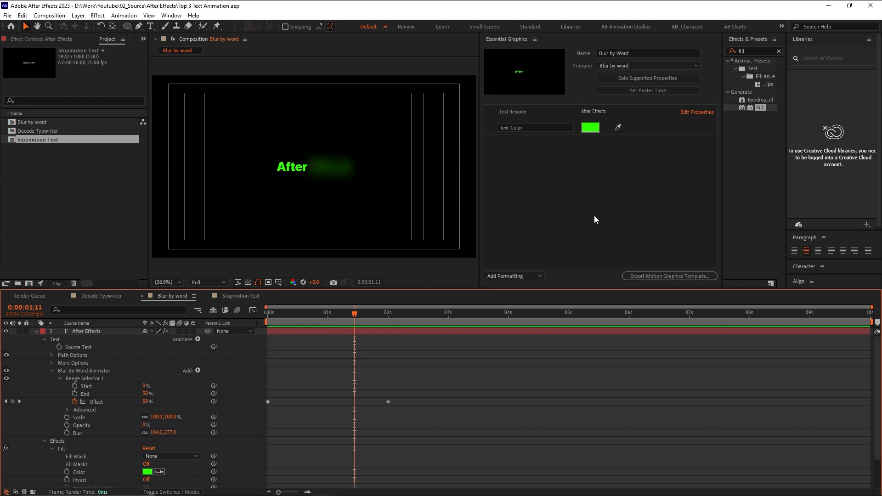
# Step: Open the Stopmotion Text composition, make it the template's primary composition and expose its "Premiere Pro" layer's Source Text
pyautogui.click(249, 297)
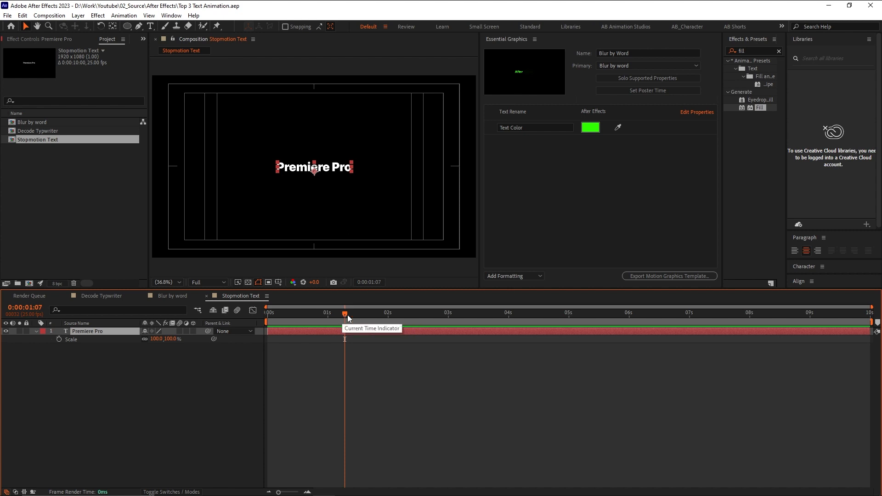
pyautogui.click(630, 65)
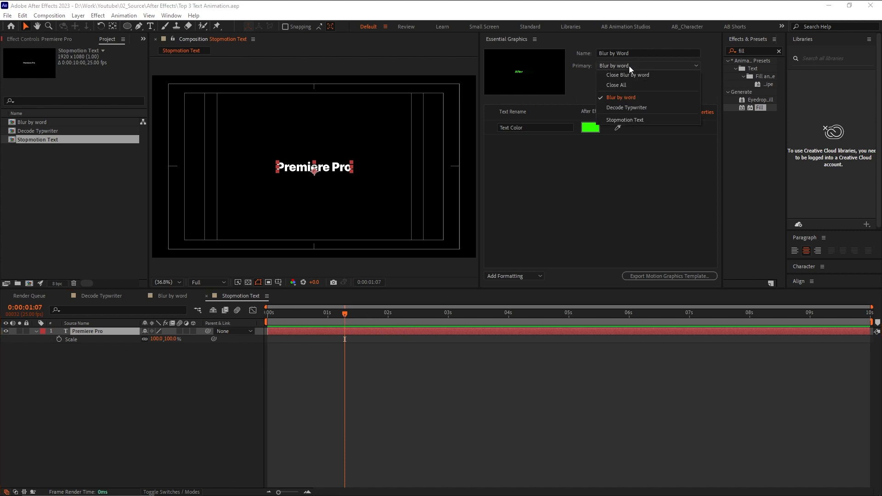
pyautogui.click(633, 119)
pyautogui.moveTo(72, 350); pyautogui.dragTo(575, 138)
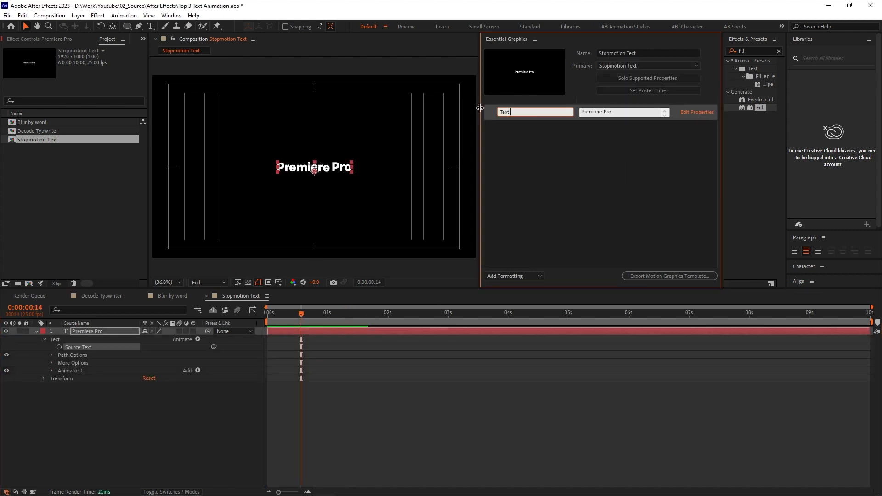
# Step: Export the stop-motion template to Local Drive as Stopmotion Word with the keyword "Stopmotion", accepting the unsynced font
pyautogui.hotkey('ctrl', 'alt', 'shift', 'e')
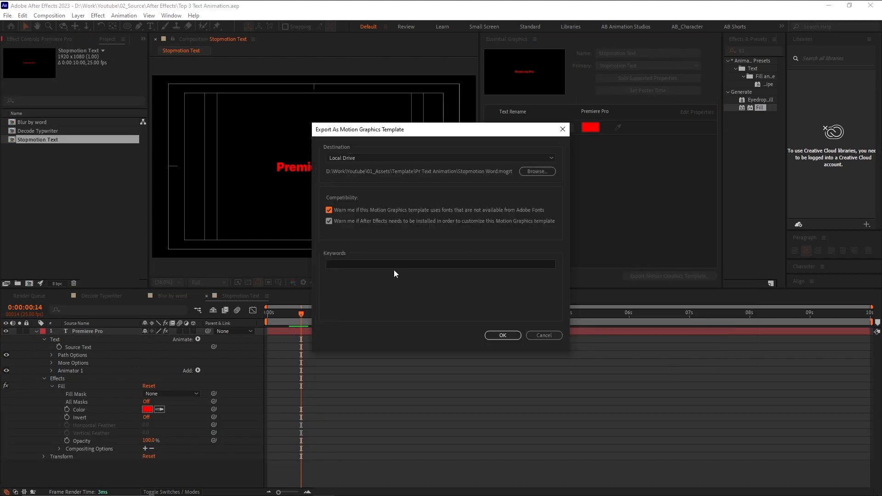
pyautogui.click(394, 266)
pyautogui.write('Stopmotion')
pyautogui.press('Return')
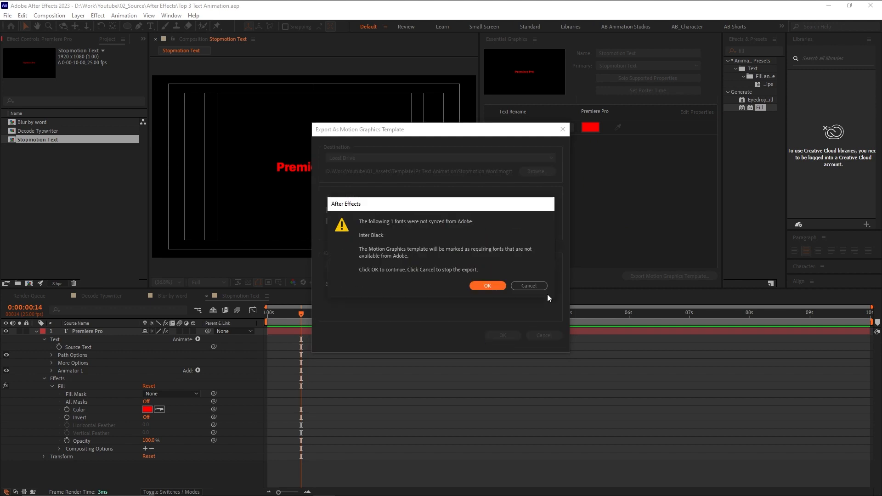
pyautogui.click(487, 288)
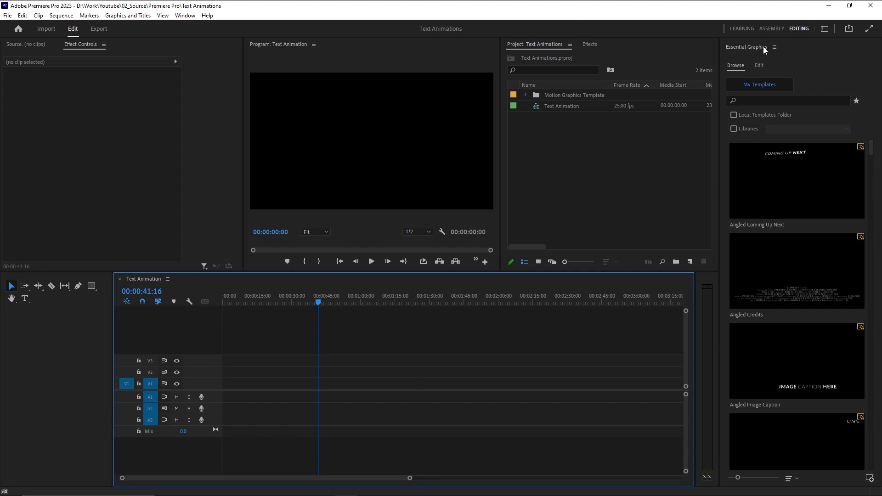
# Step: In Premiere Pro, bring up Essential Graphics and install the Blur by Text template from the Pr Text Animation folder
pyautogui.click(187, 16)
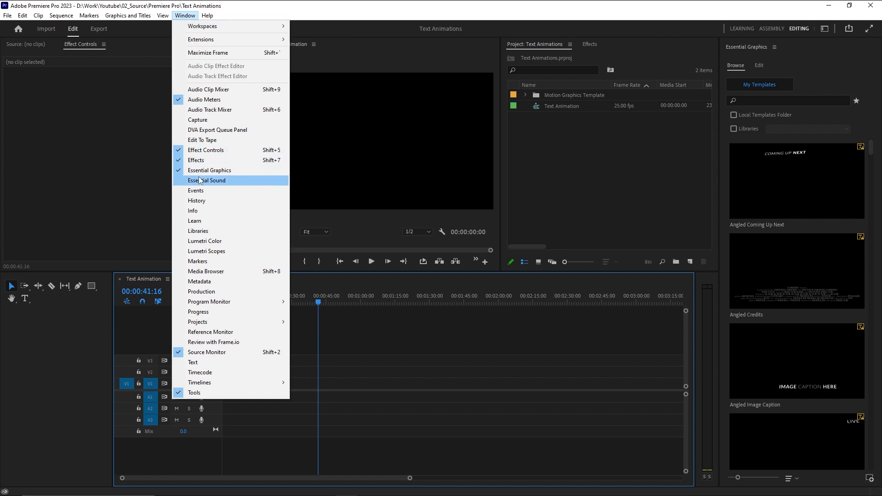
pyautogui.click(227, 172)
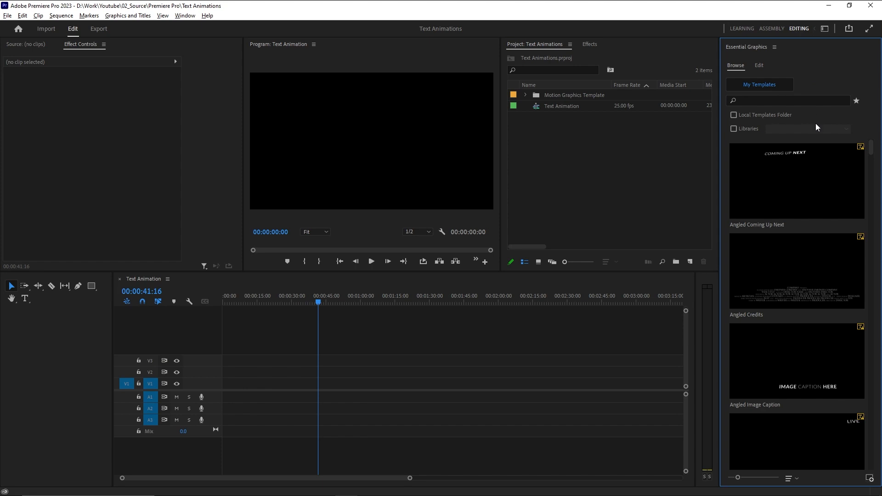
pyautogui.moveTo(825, 160)
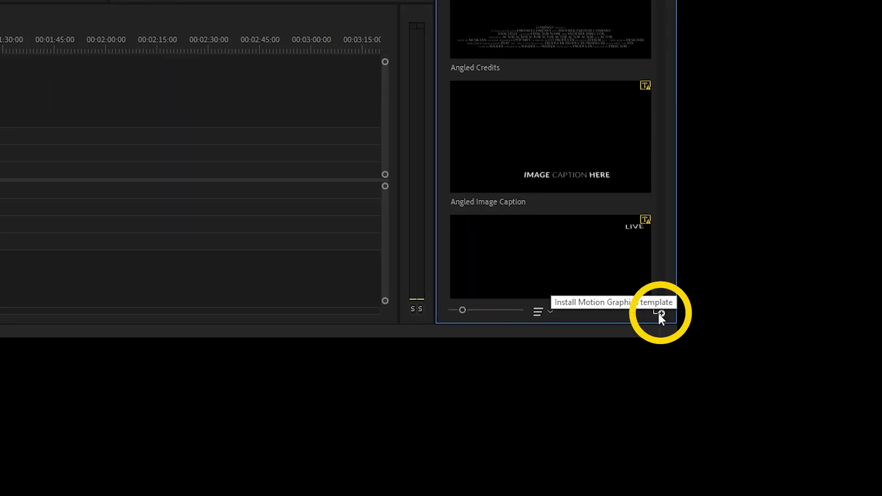
pyautogui.click(658, 312)
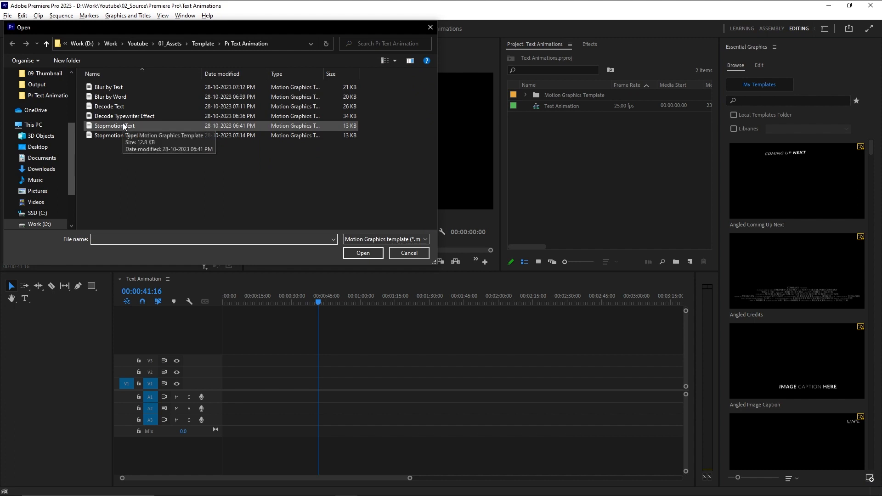
pyautogui.click(126, 88)
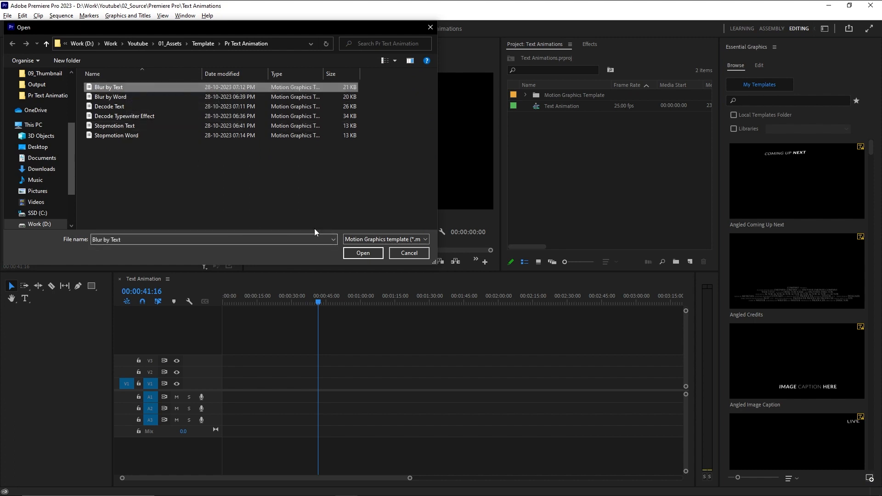
pyautogui.click(363, 254)
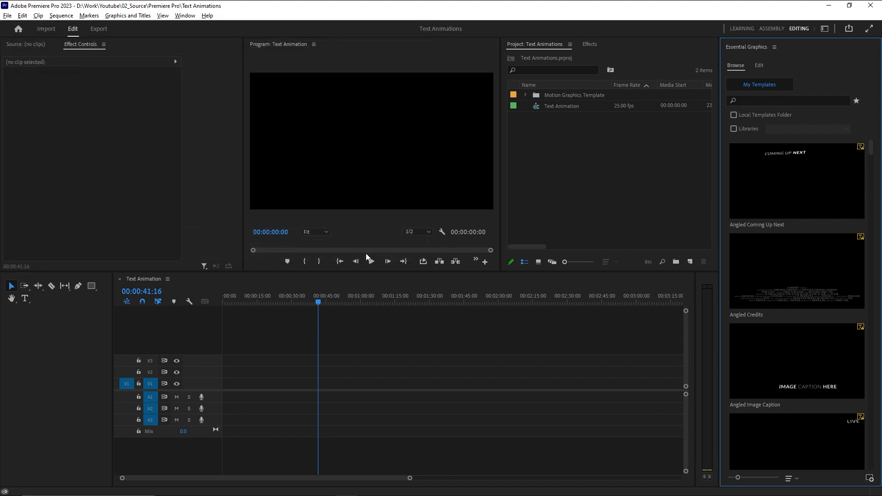
# Step: Install the Decode Text and Stopmotion Word Motion Graphics templates from the Pr Text Animation folder
pyautogui.click(870, 479)
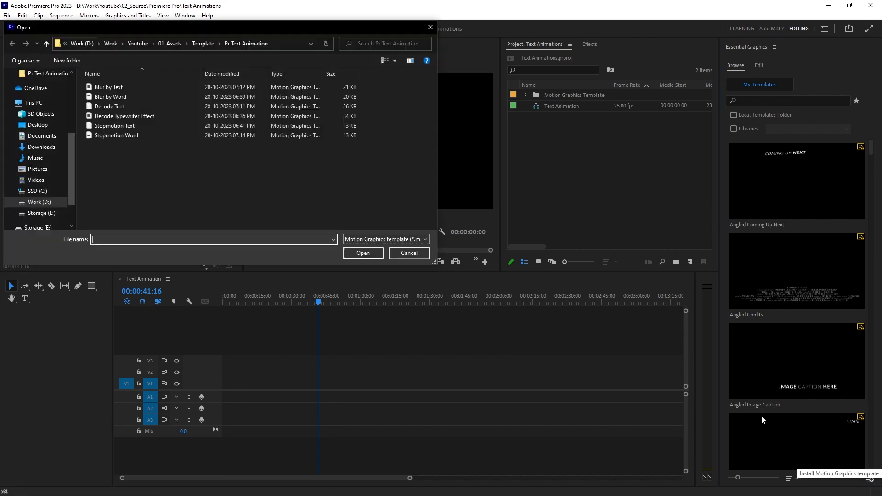
pyautogui.click(152, 109)
pyautogui.click(367, 253)
pyautogui.click(870, 478)
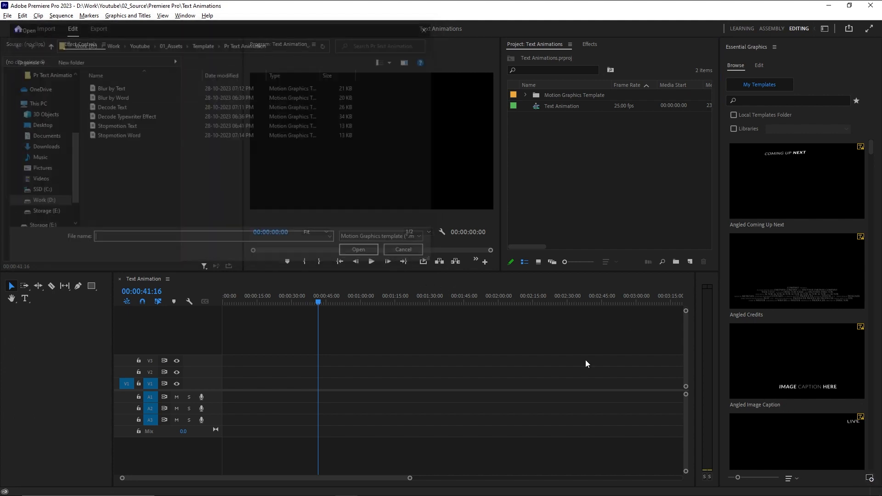
pyautogui.click(117, 135)
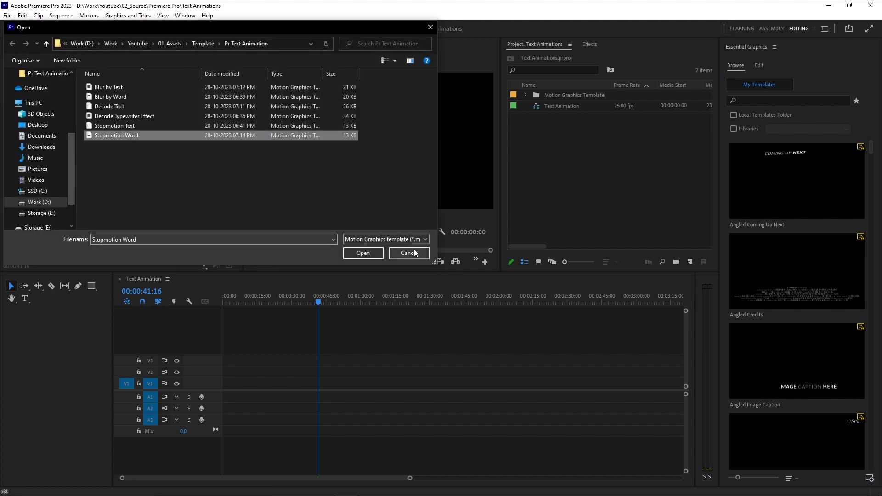
pyautogui.click(363, 253)
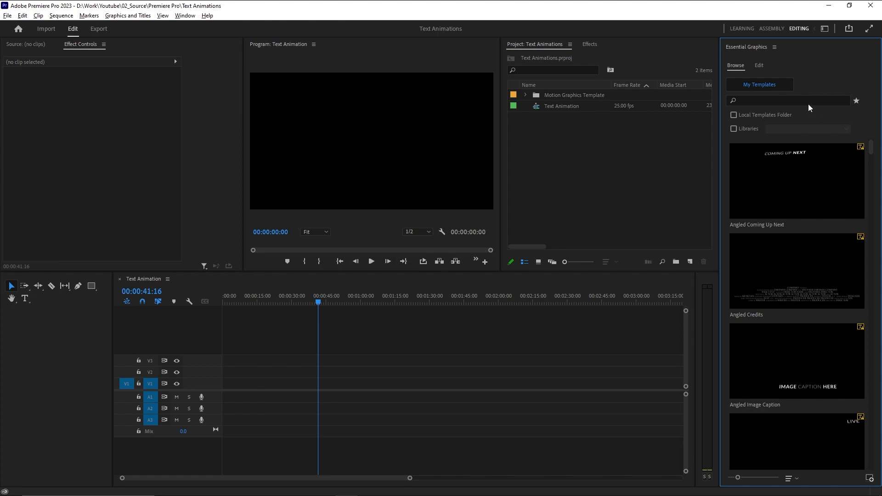
# Step: Search the templates for "stopmotion" and place the Stopmotion Text template at the start of video track V1
pyautogui.moveTo(871, 145)
pyautogui.mouseDown()
pyautogui.moveTo(881, 325)
pyautogui.moveTo(881, 147)
pyautogui.mouseUp()
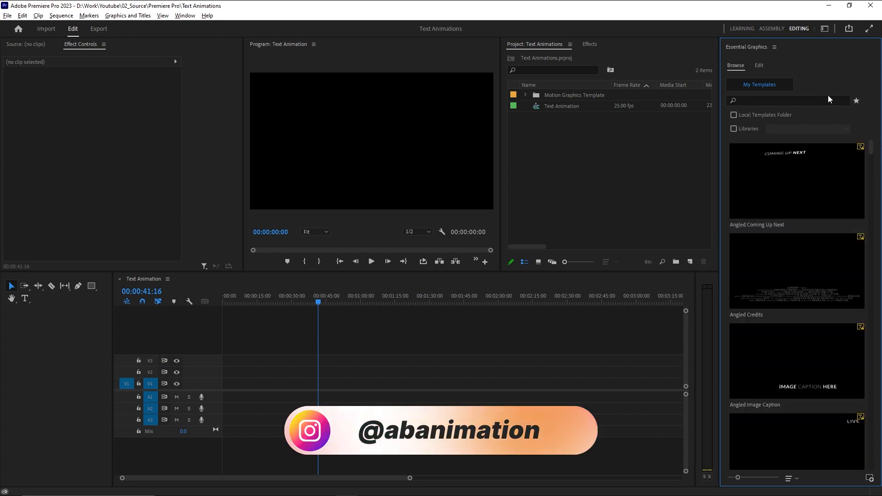
pyautogui.click(812, 101)
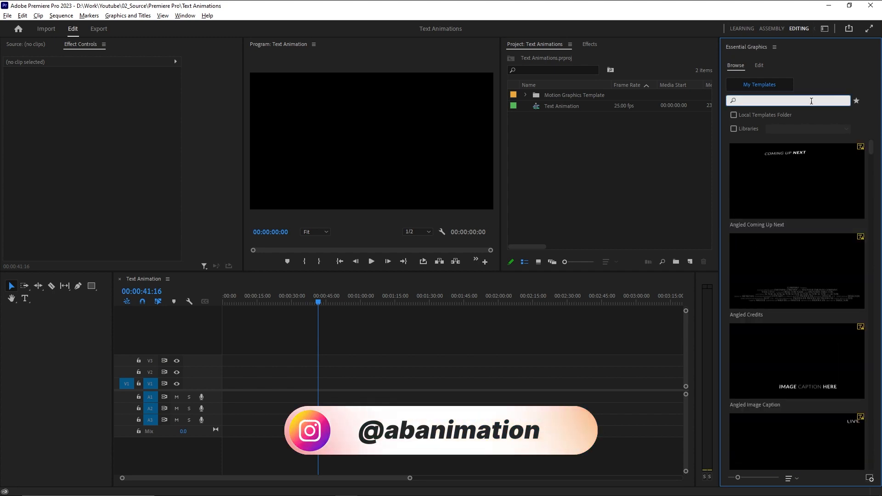
pyautogui.write('stopmotio')
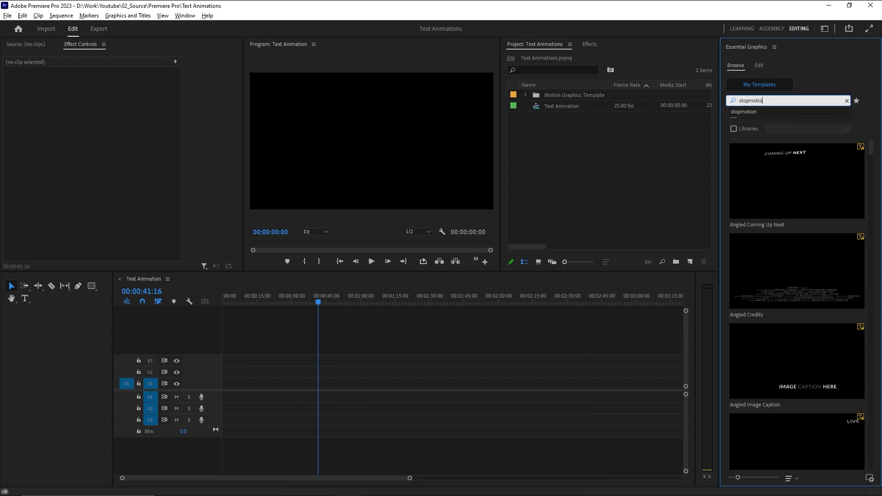
pyautogui.write('n')
pyautogui.click(771, 112)
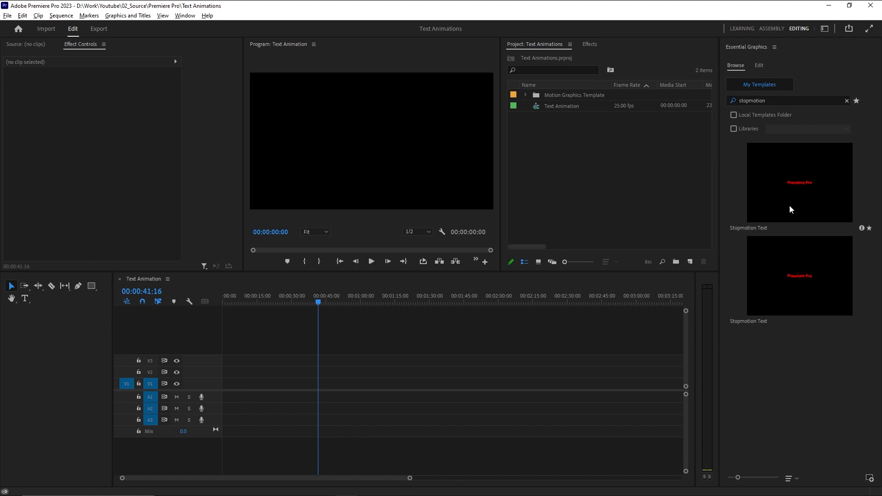
pyautogui.click(790, 184)
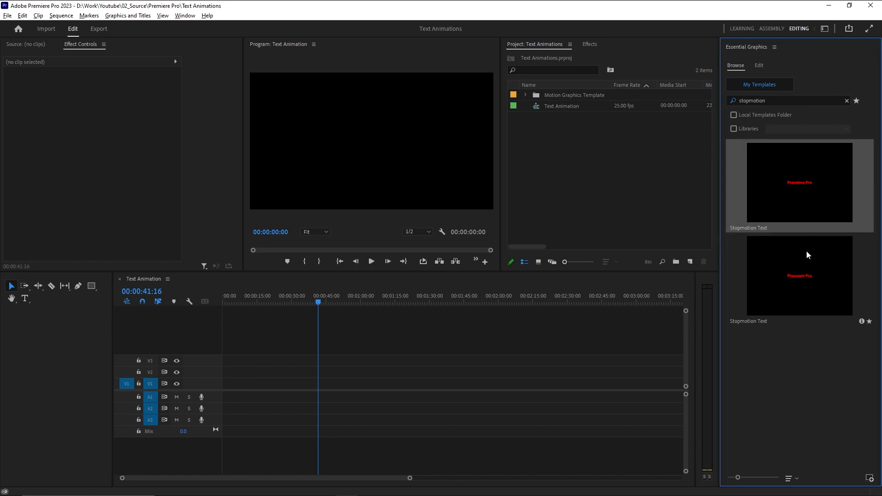
pyautogui.moveTo(808, 179); pyautogui.dragTo(232, 384)
# Step: Play the Stopmotion Text clip from the start of the sequence and inspect its editable text and colour properties
pyautogui.moveTo(250, 296); pyautogui.dragTo(220, 296)
pyautogui.press('space')
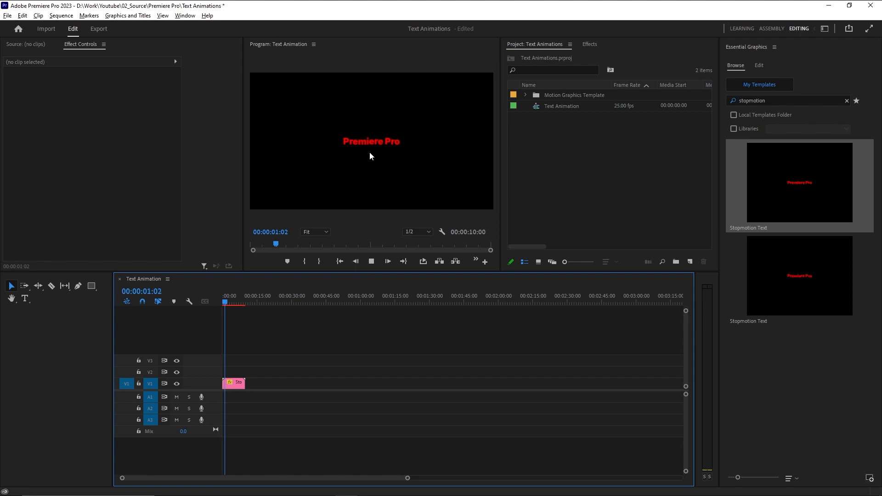
pyautogui.press('space')
pyautogui.click(238, 382)
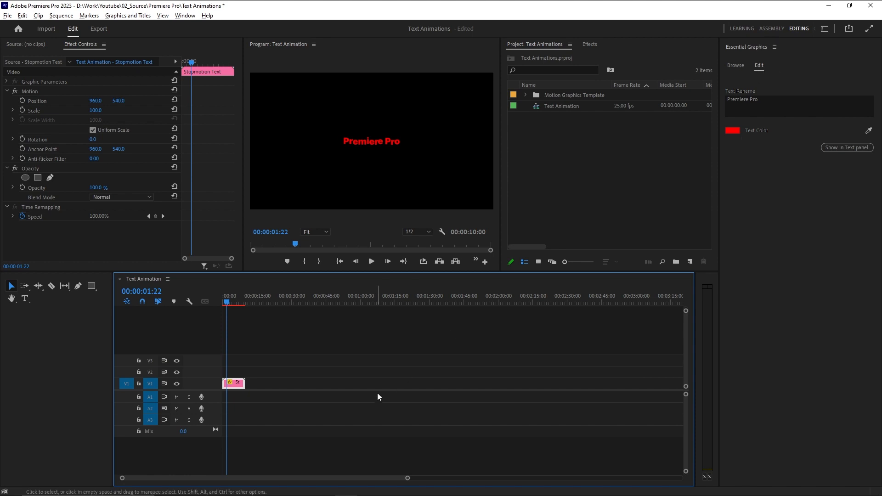
# Step: Search the templates for "blur" and place the green Blur by Word template on V1 at about 16 seconds
pyautogui.click(738, 66)
pyautogui.click(732, 99)
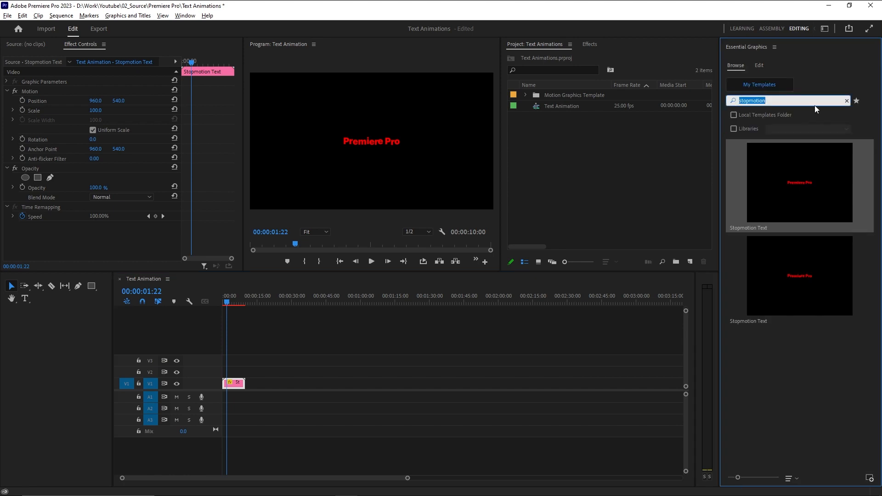
pyautogui.write('blur')
pyautogui.moveTo(800, 184); pyautogui.dragTo(262, 383)
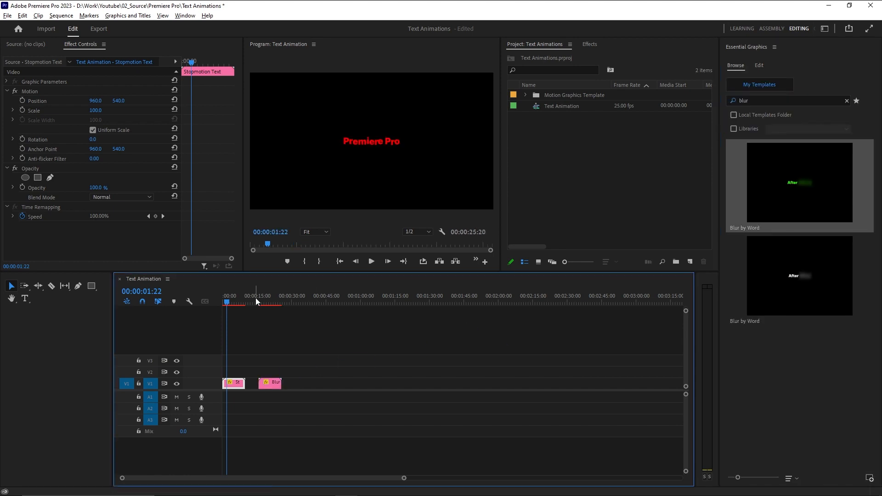
# Step: Play the Blur by Word clip from its start and examine its editable text and colour properties
pyautogui.click(258, 302)
pyautogui.press('space')
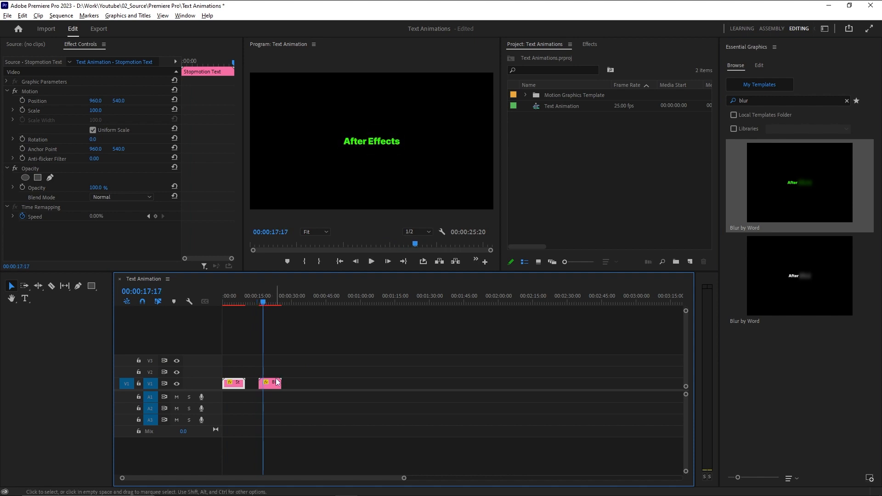
pyautogui.click(272, 383)
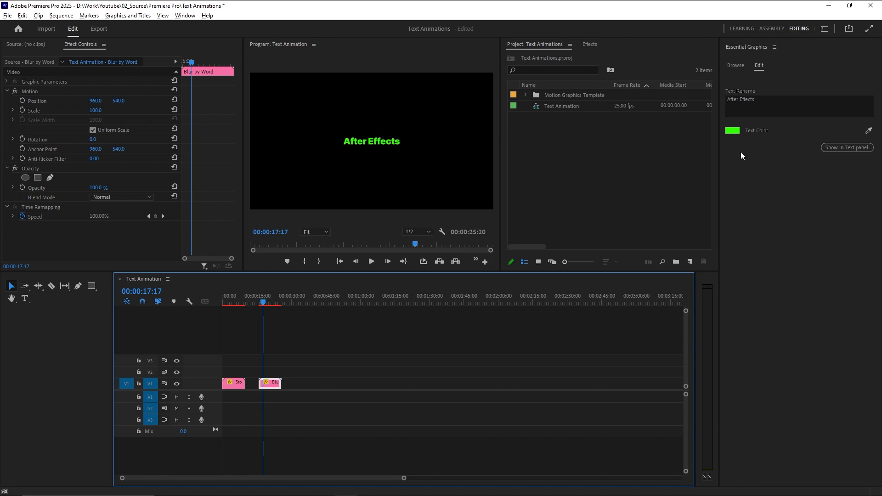
pyautogui.click(332, 359)
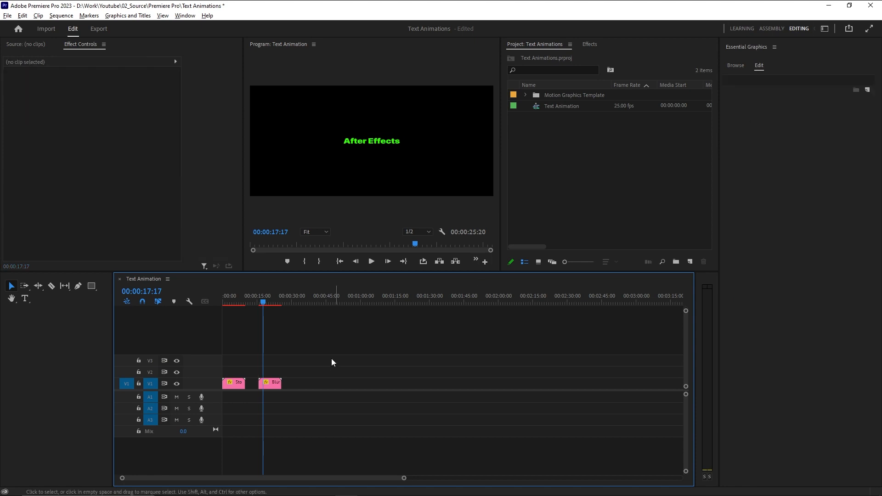
# Step: Search the templates for "decode" and place the red Decode Typewriter Effect template on V1 at about 32 seconds
pyautogui.click(736, 66)
pyautogui.click(767, 97)
pyautogui.write('decode')
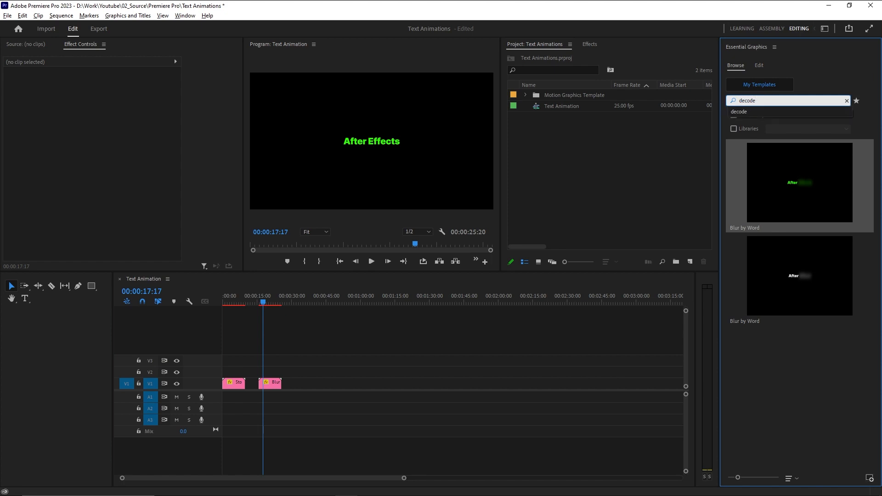
pyautogui.click(741, 115)
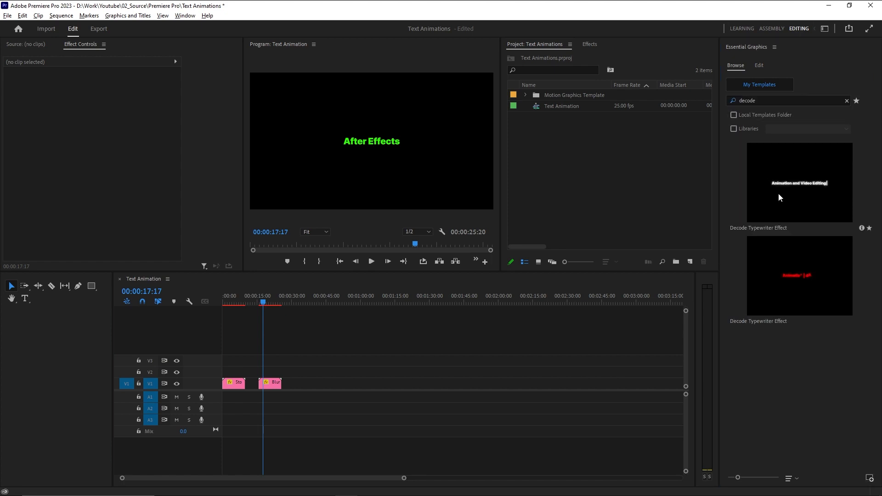
pyautogui.moveTo(783, 265); pyautogui.dragTo(299, 365)
# Step: Play the Decode Typewriter Effect clip and review its editable properties, including the available fonts
pyautogui.click(296, 299)
pyautogui.press('space')
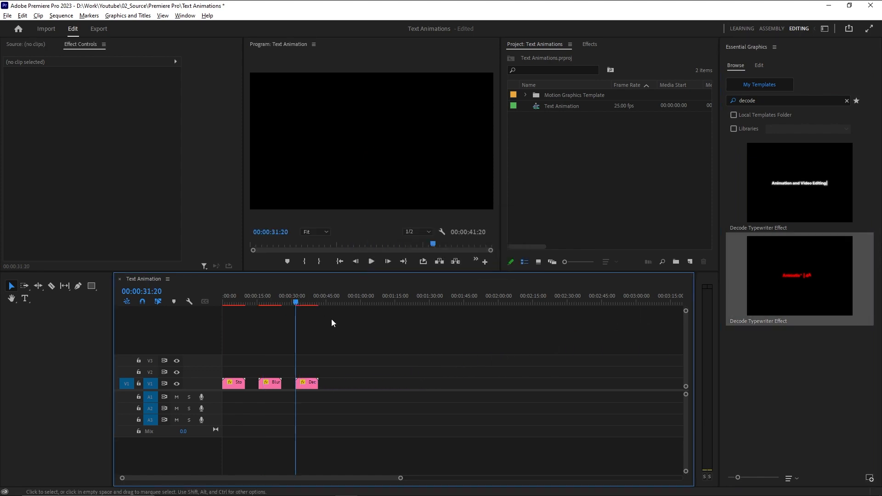
pyautogui.press('space')
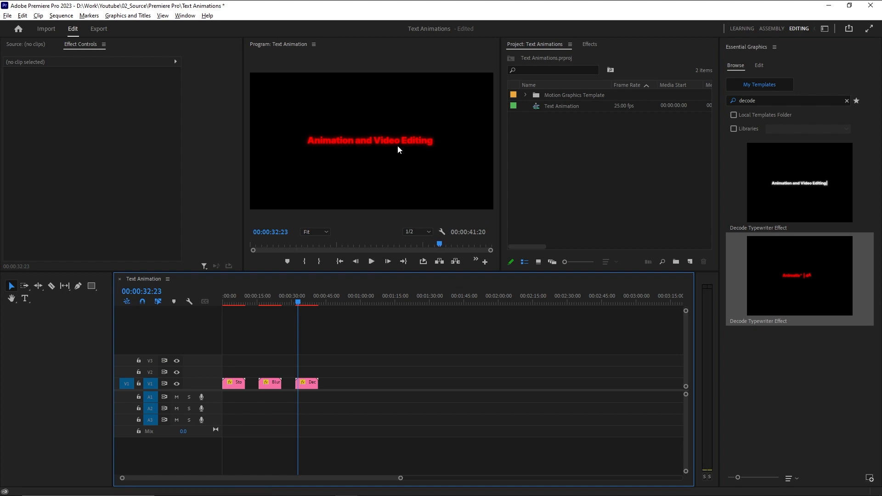
pyautogui.click(308, 383)
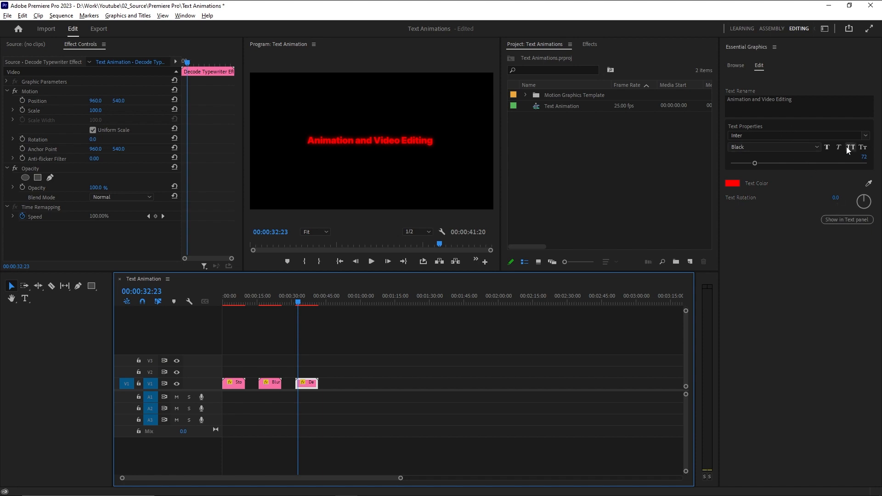
pyautogui.click(813, 134)
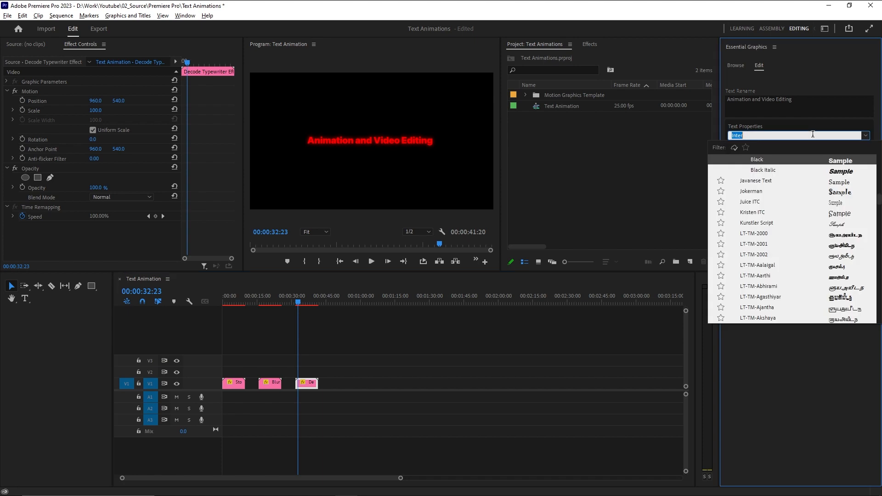
pyautogui.click(824, 380)
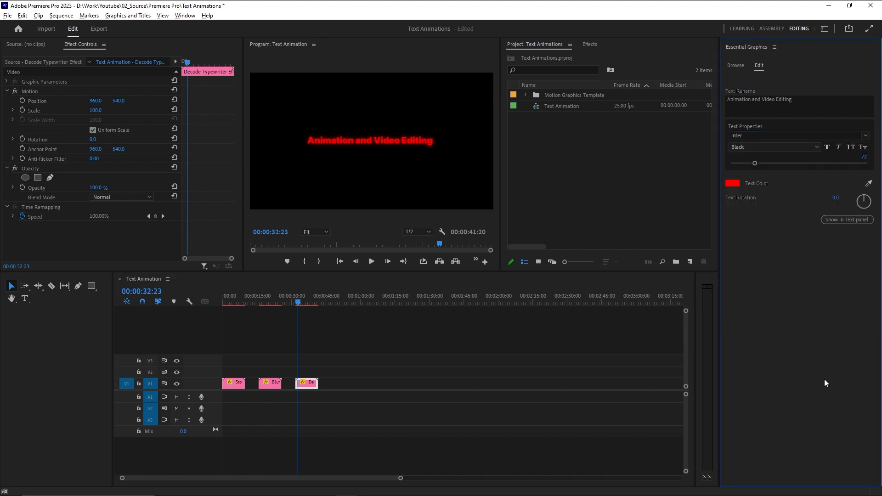
# Step: Move the playhead to 20 seconds and recheck which text properties the Blur by Word clip offers
pyautogui.click(269, 302)
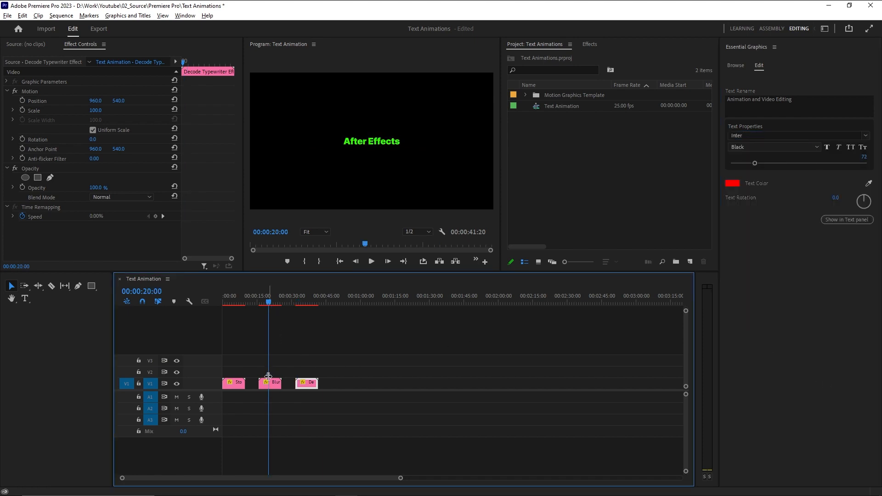
pyautogui.click(269, 382)
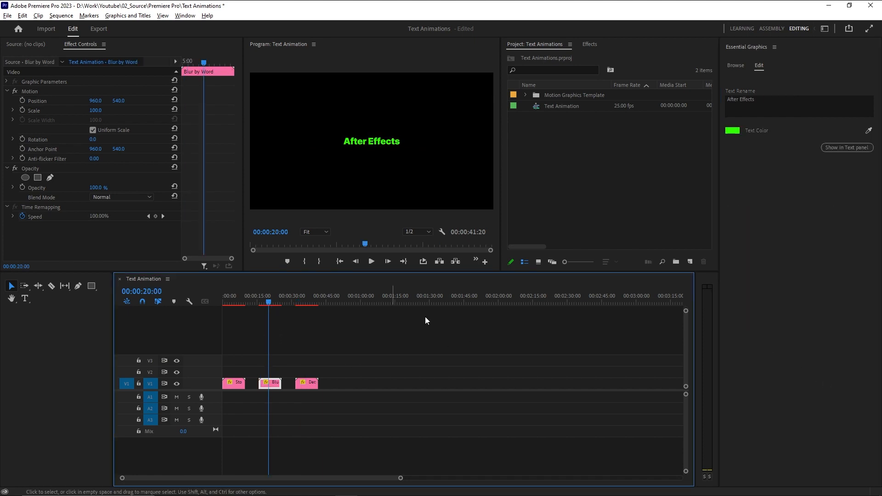
pyautogui.click(768, 98)
pyautogui.click(775, 147)
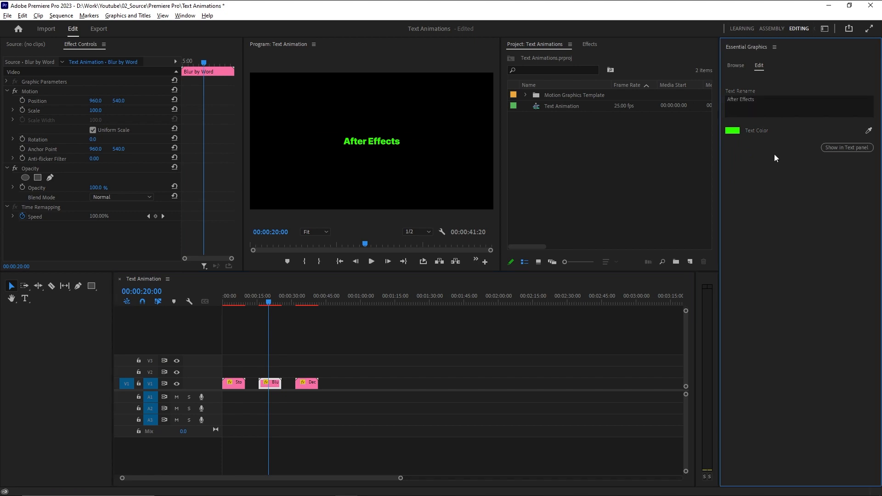
# Step: Try rotating the Decode Typewriter Effect clip's text clockwise with its Text Rotation control, and undo the rotation
pyautogui.click(298, 294)
pyautogui.click(313, 384)
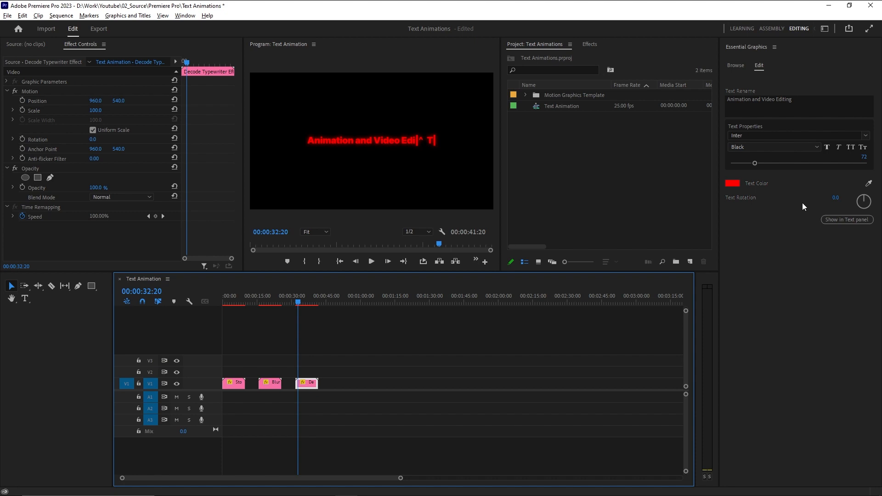
pyautogui.moveTo(837, 198); pyautogui.dragTo(843, 198)
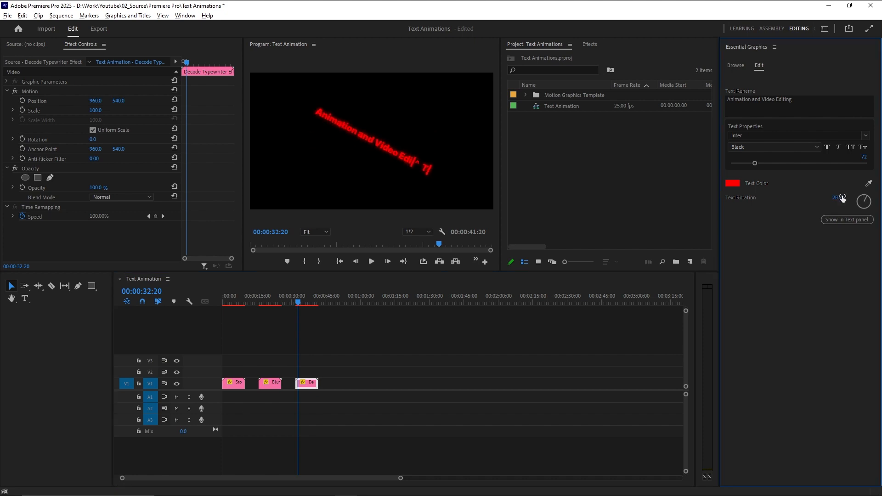
pyautogui.hotkey('ctrl', 'z')
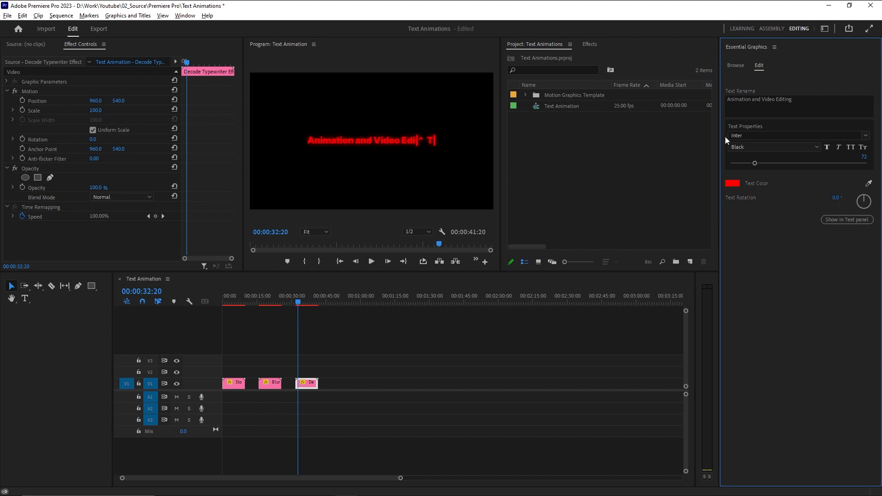